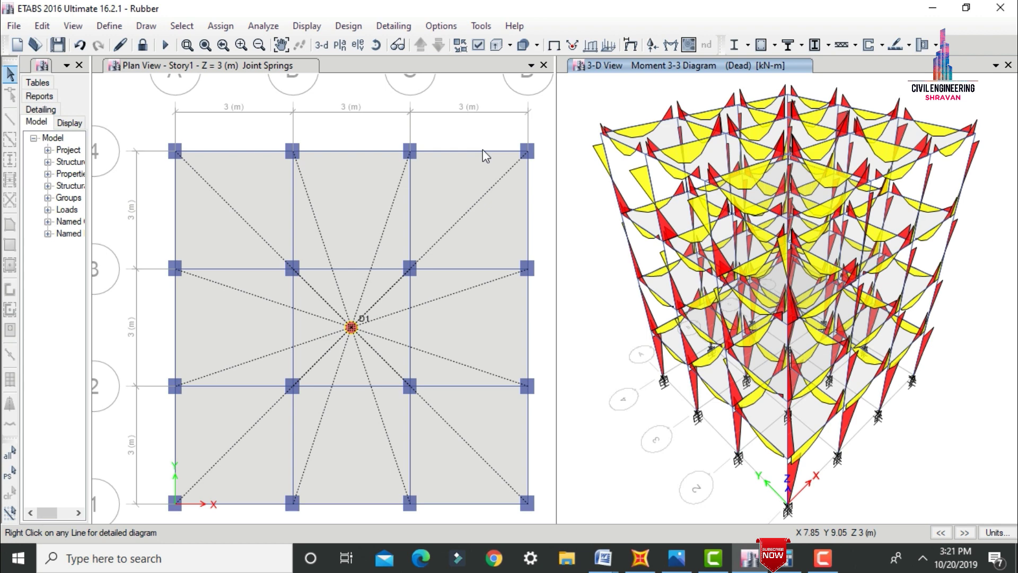
- Review the concrete frame design preferences, keeping IS 456:2000 as the design code
click(342, 27)
mouse_move(374, 62)
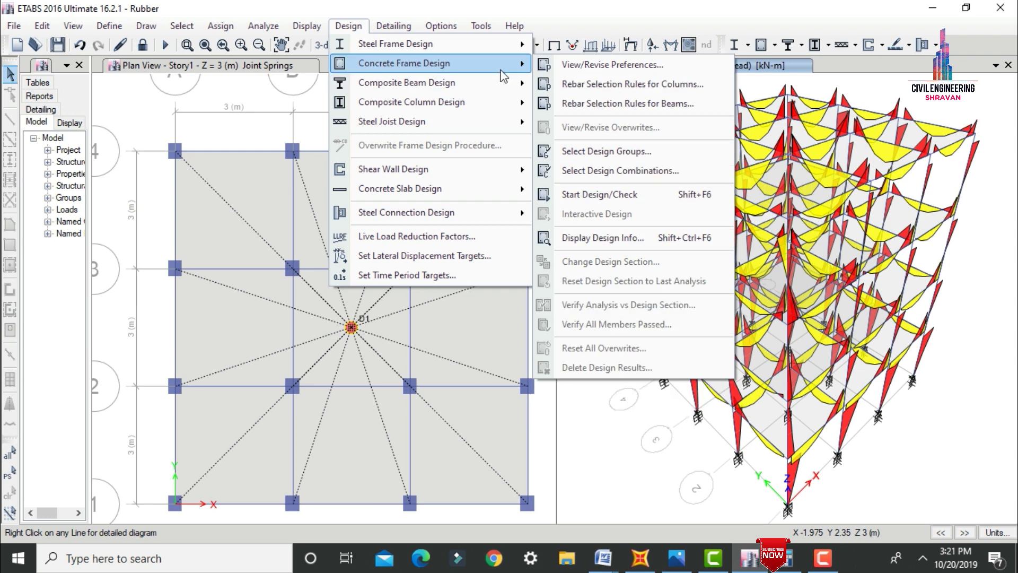
click(568, 66)
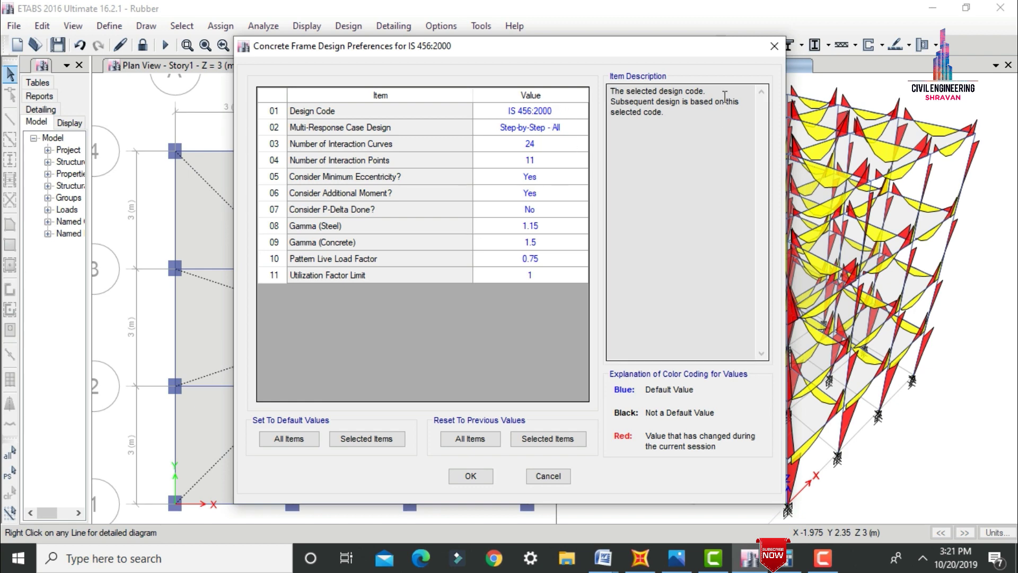
click(585, 111)
click(582, 111)
click(541, 113)
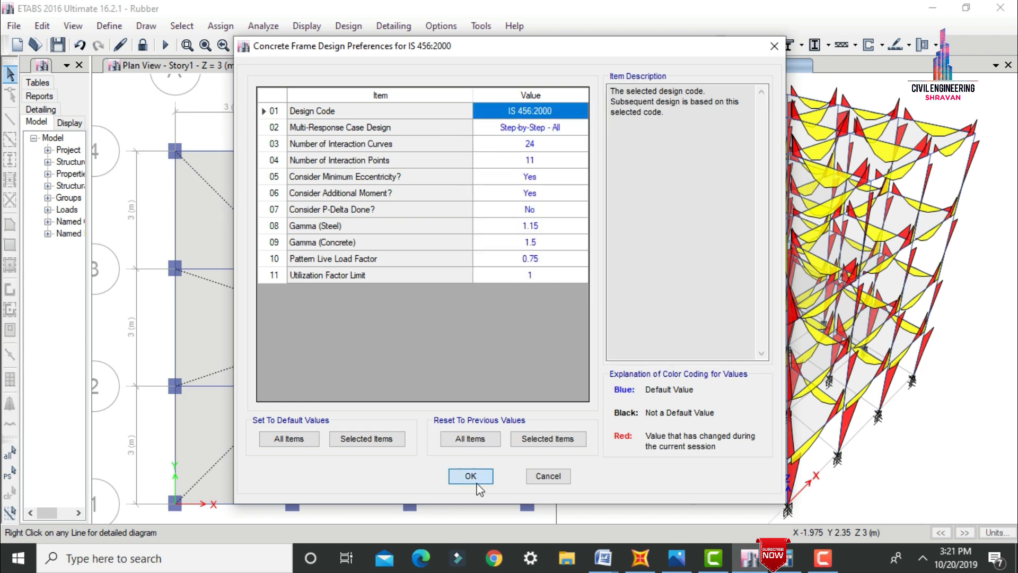
click(471, 475)
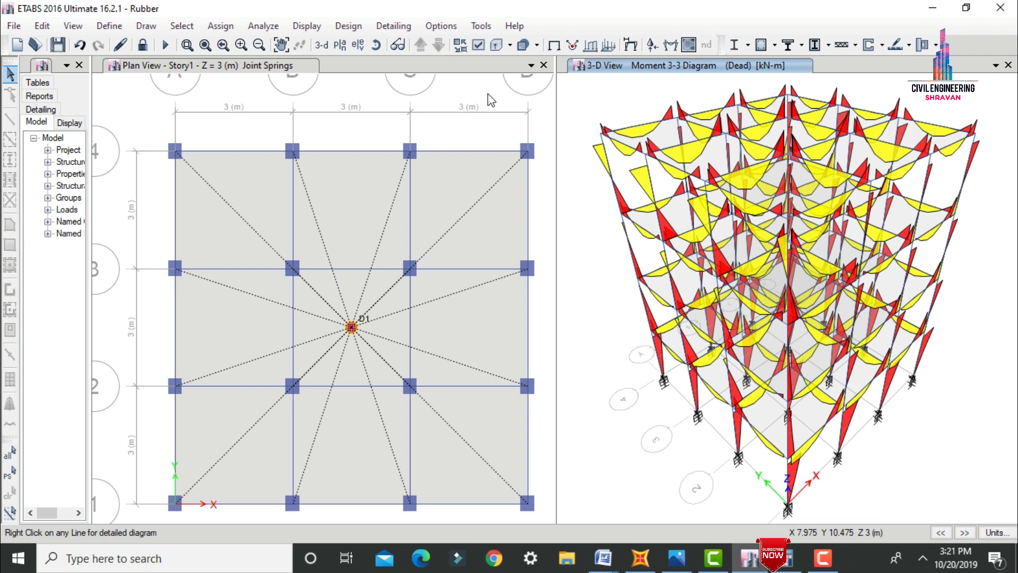
- In the column Rebar Selection Rules, set seismic longitudinal bars to 12–20 mm
click(349, 26)
mouse_move(371, 63)
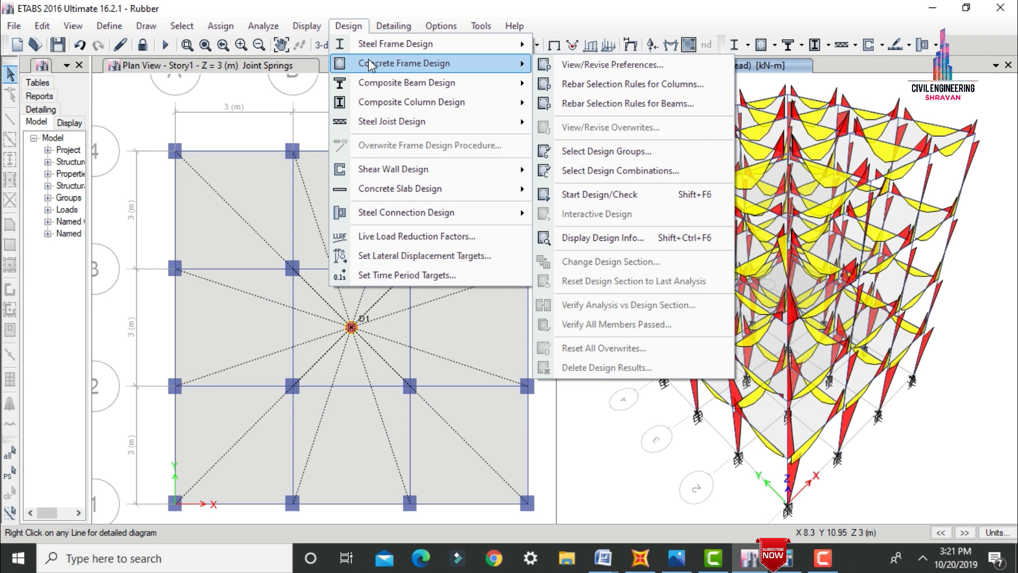
click(590, 87)
drag(345, 134, 291, 84)
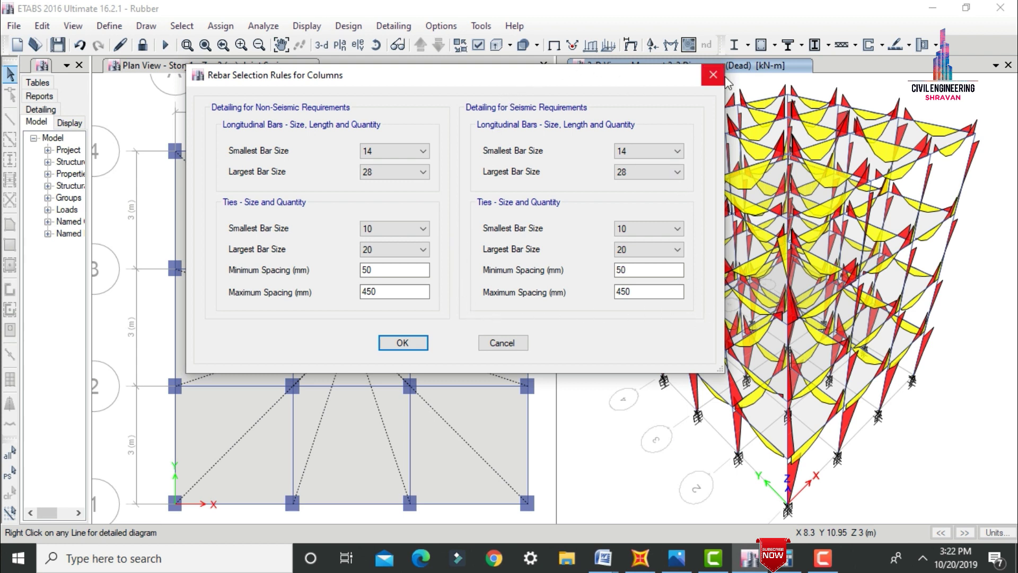
click(651, 153)
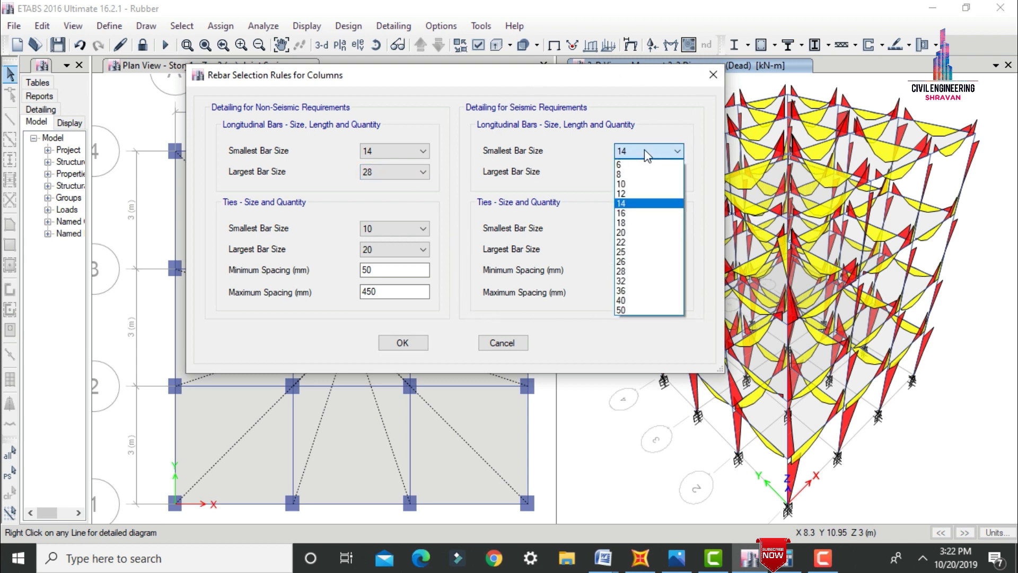
click(624, 194)
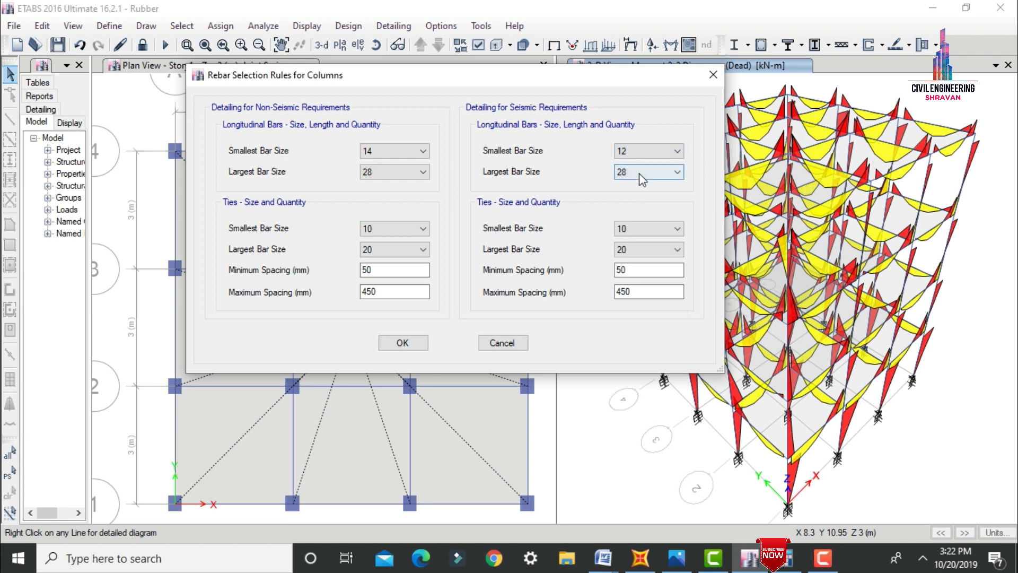
click(638, 173)
click(629, 258)
click(655, 229)
- Set the seismic tie largest bar to 12 and the maximum tie spacing to 300 mm
click(632, 249)
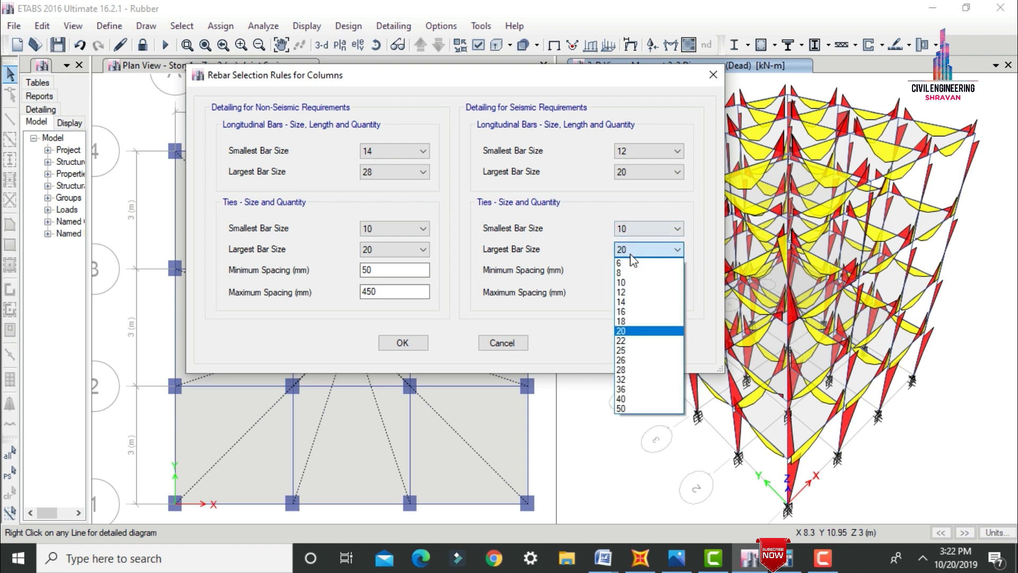
click(622, 292)
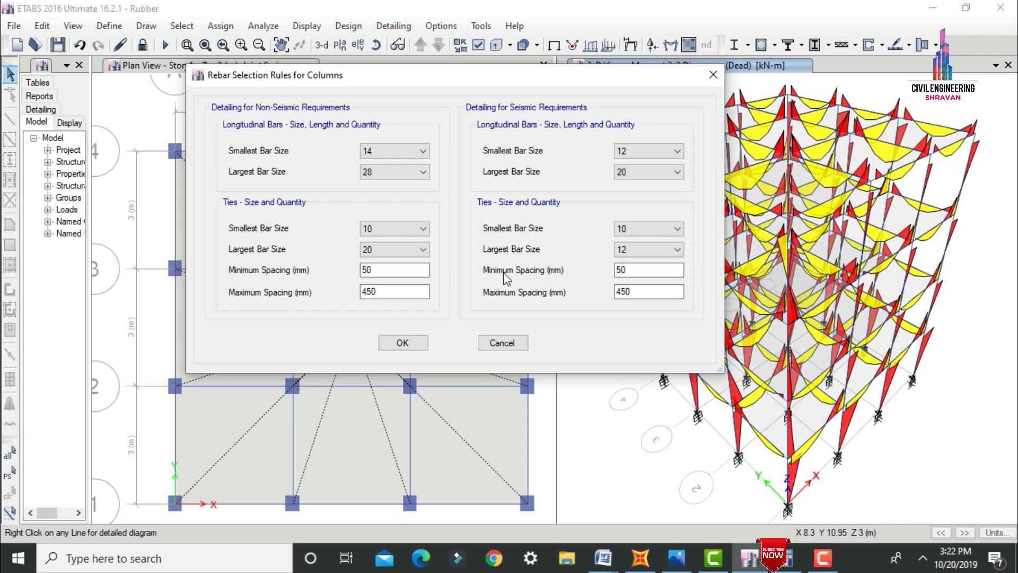
drag(639, 291, 553, 298)
text(3)
click(399, 343)
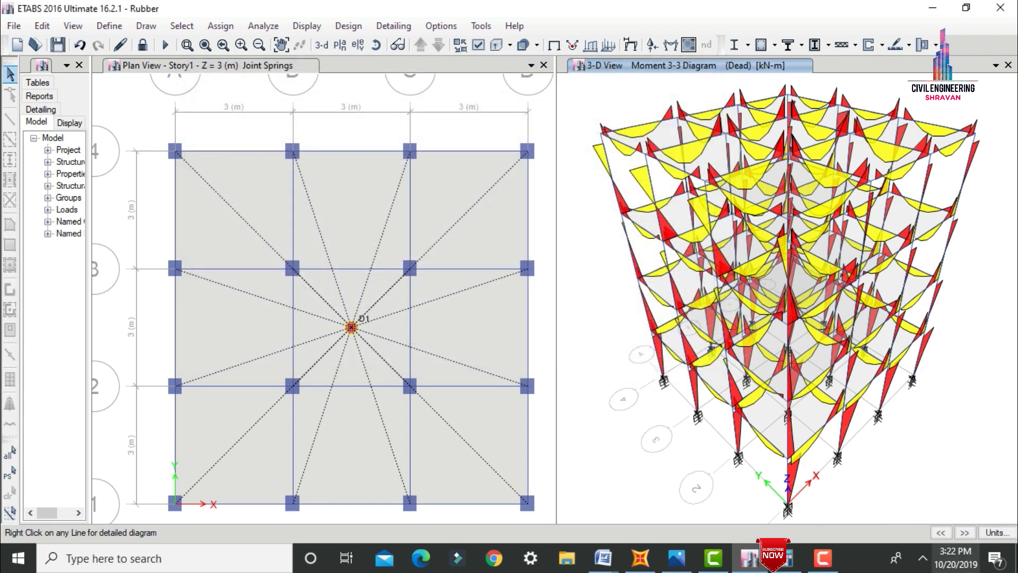
- In the beam Rebar Selection Rules, set seismic top and bottom bars to 12–20 mm
click(349, 25)
mouse_move(393, 67)
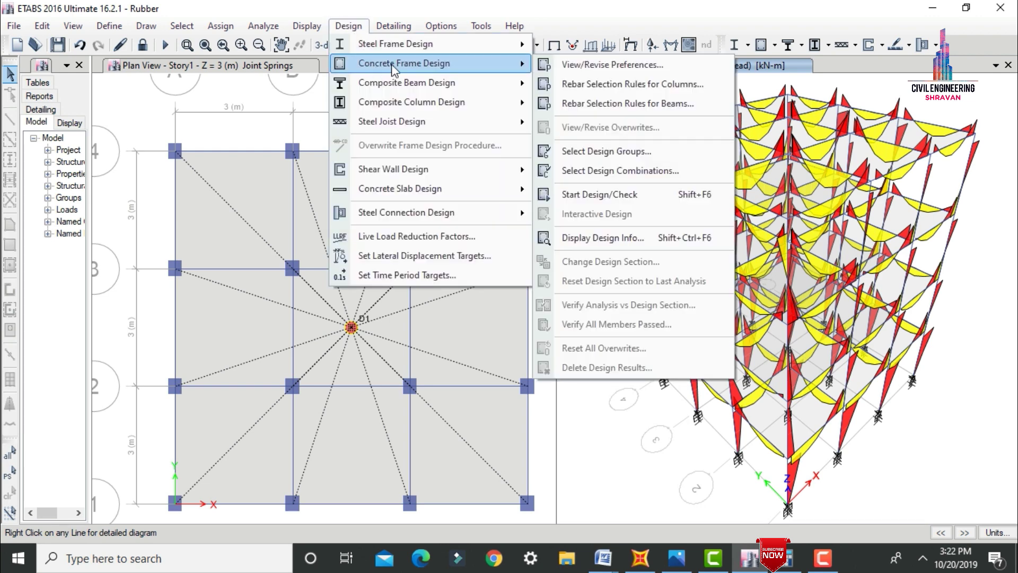
click(620, 103)
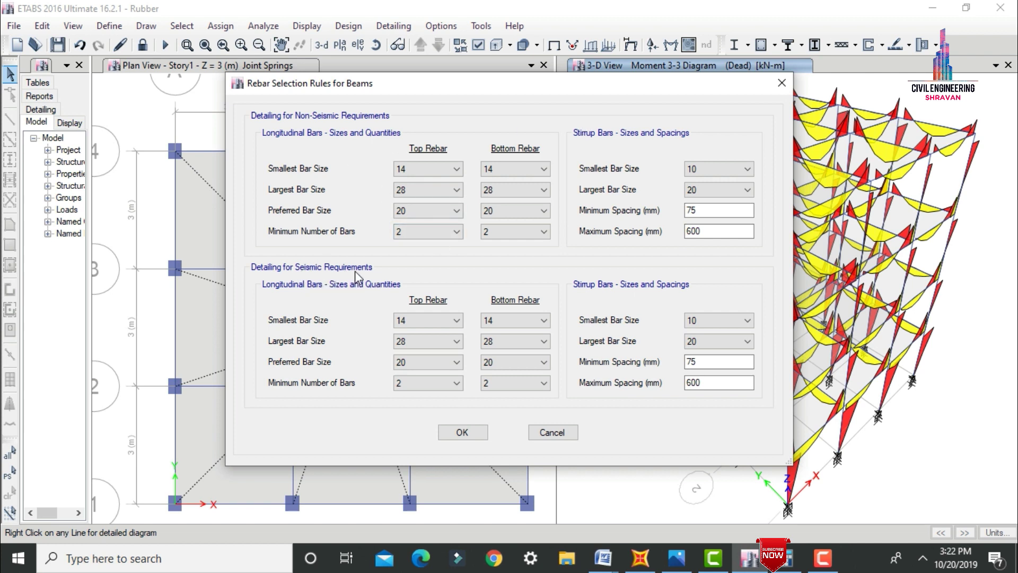
click(456, 320)
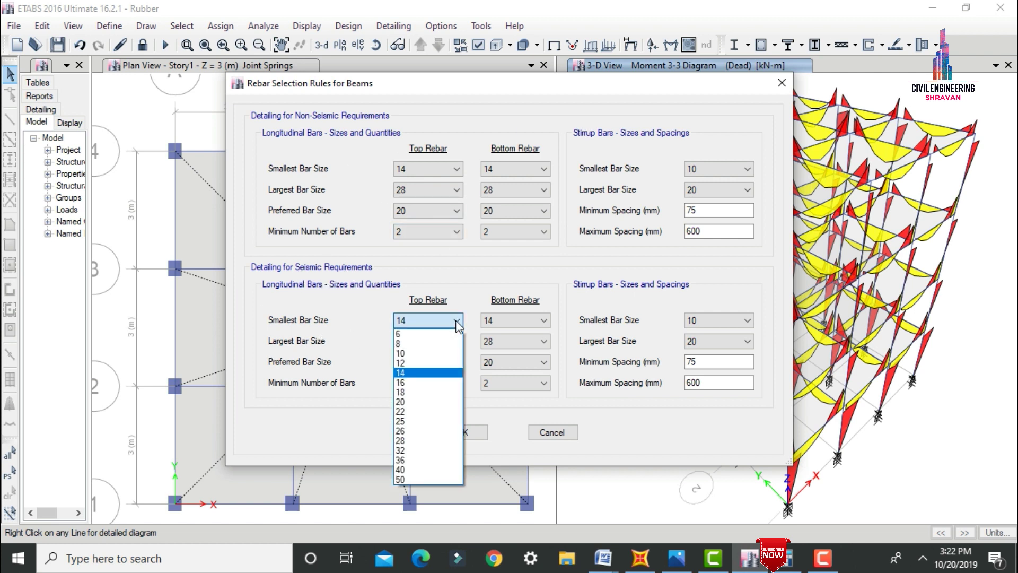
click(423, 365)
click(503, 320)
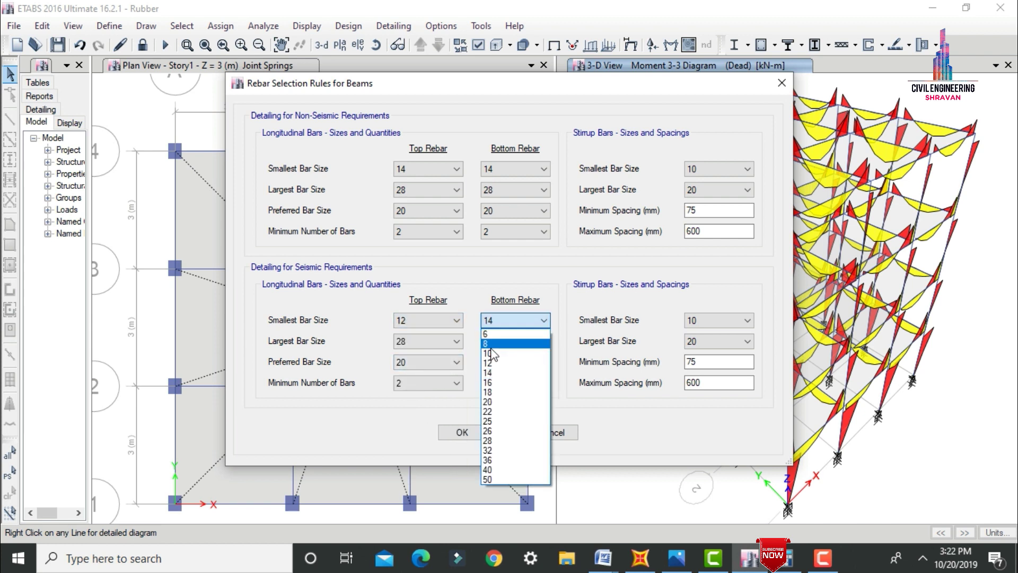
click(488, 362)
click(454, 341)
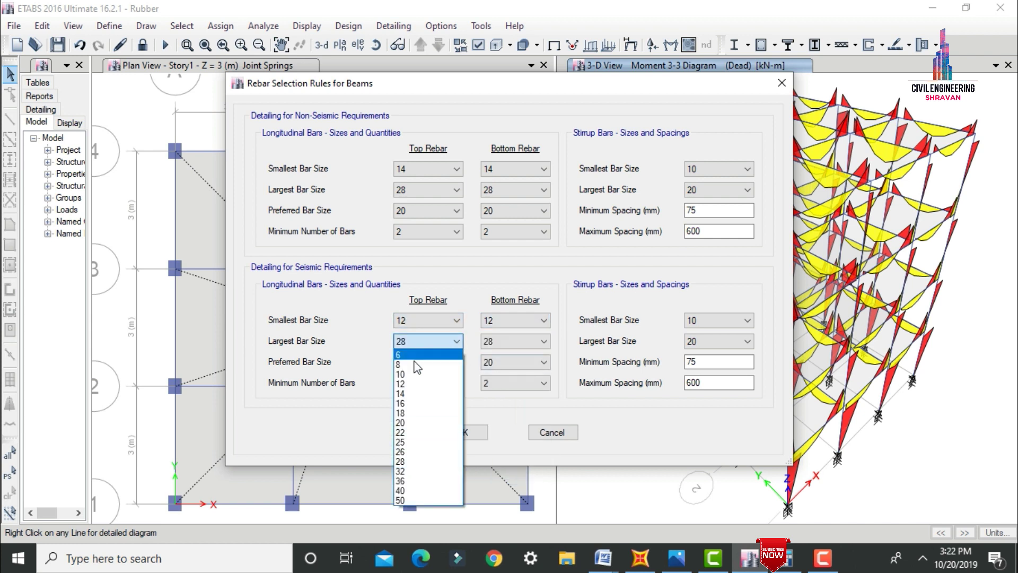
click(406, 423)
click(544, 341)
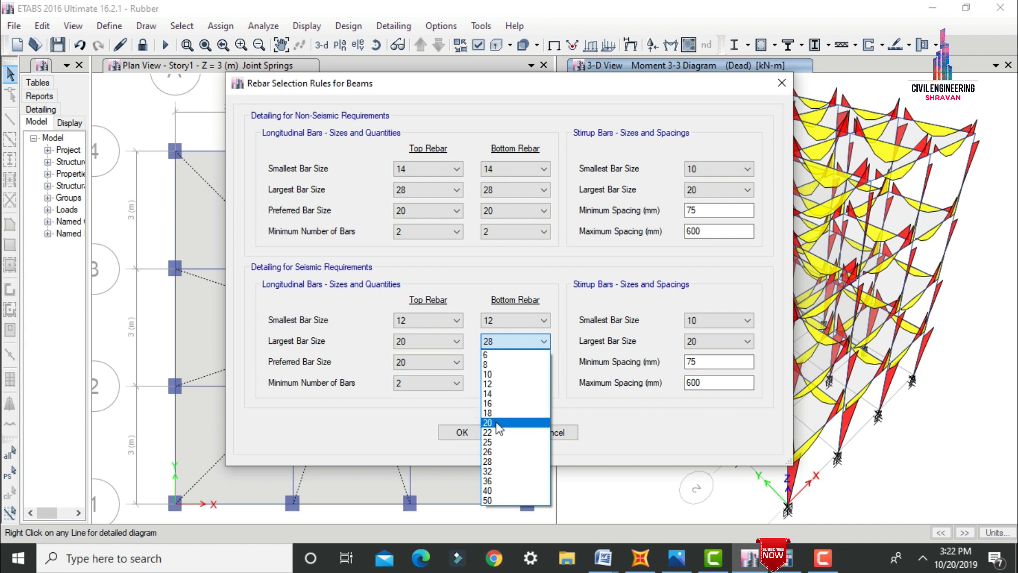
key(Escape)
- Make 16 mm the preferred seismic bar, 12 the largest stirrup, and 300 mm the maximum stirrup spacing
click(455, 362)
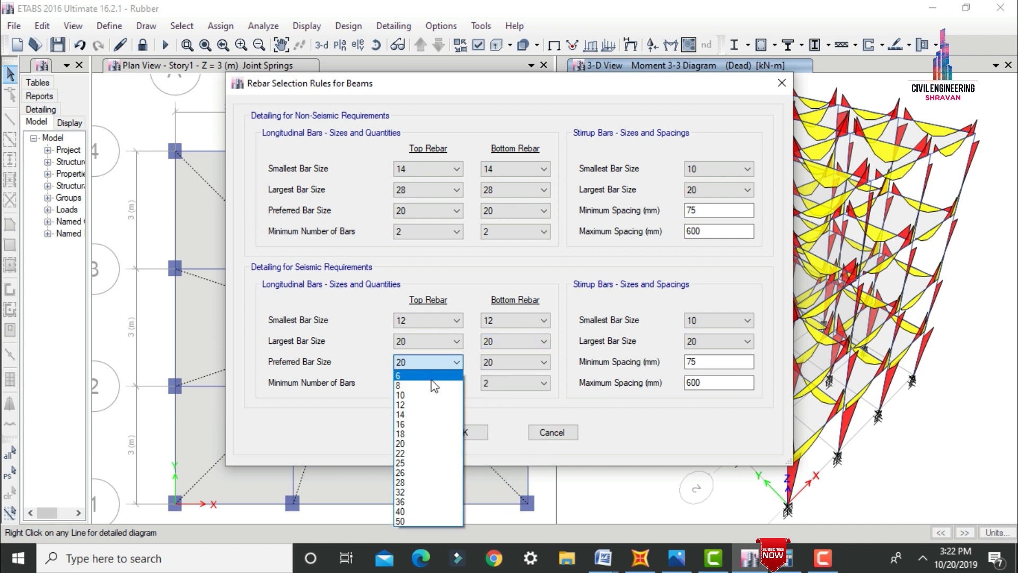
click(418, 423)
click(485, 366)
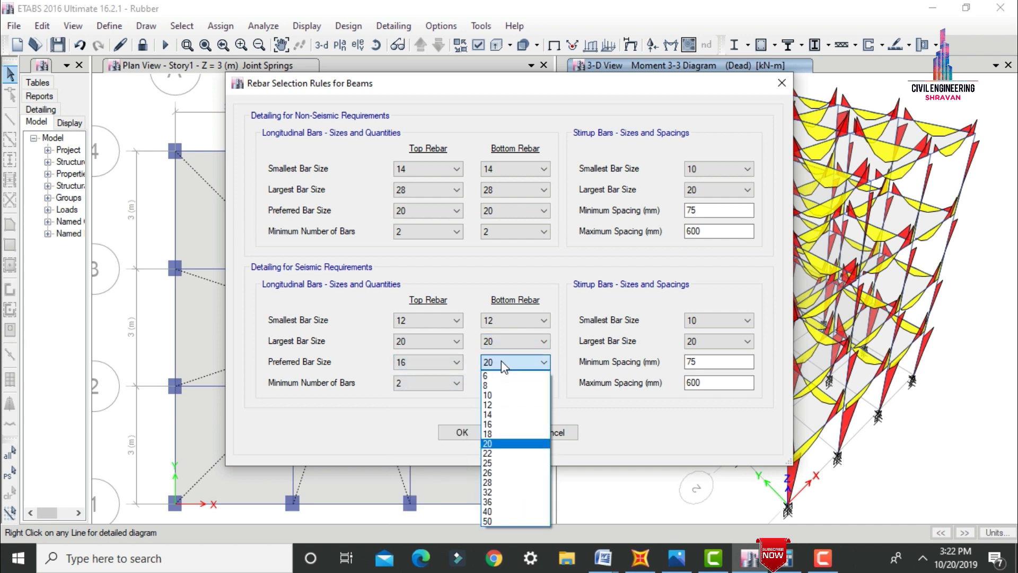
click(497, 424)
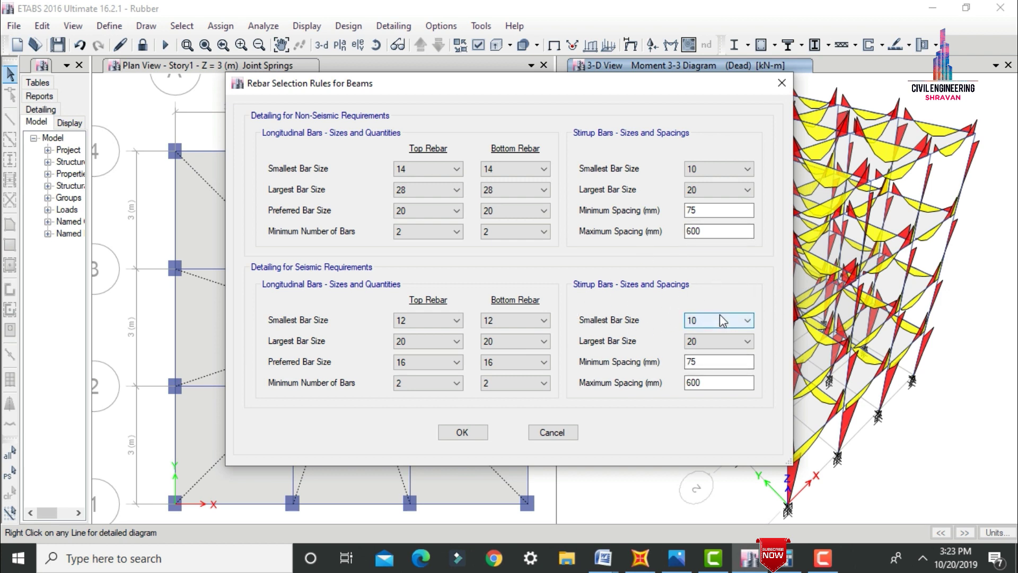
click(709, 341)
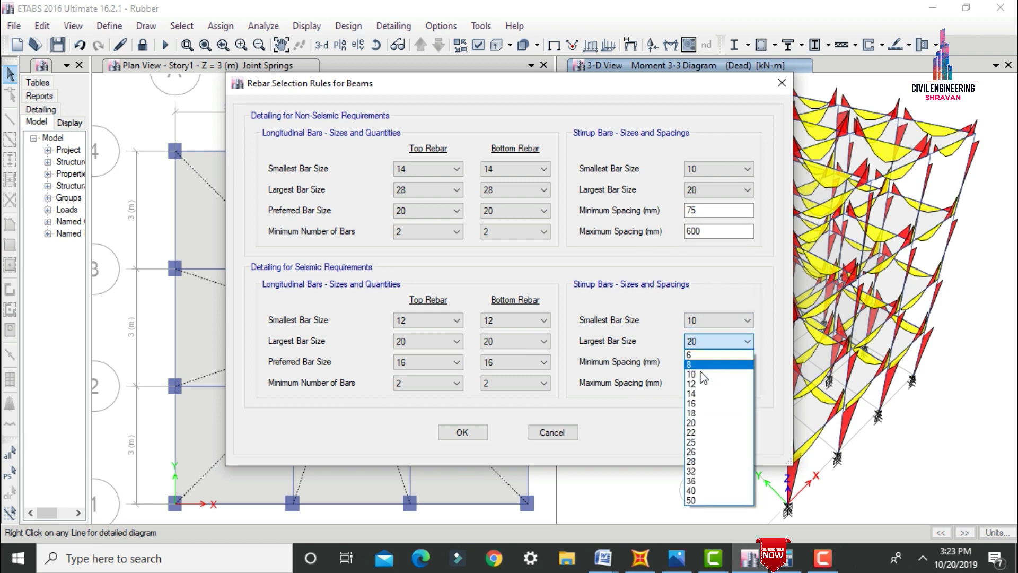
click(705, 384)
double_click(710, 383)
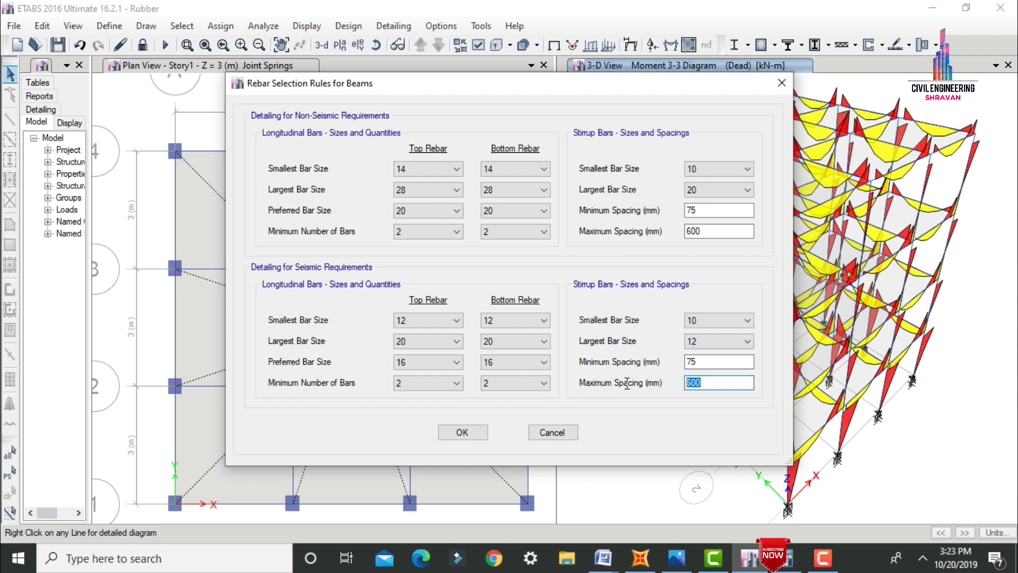
text(3)
click(469, 432)
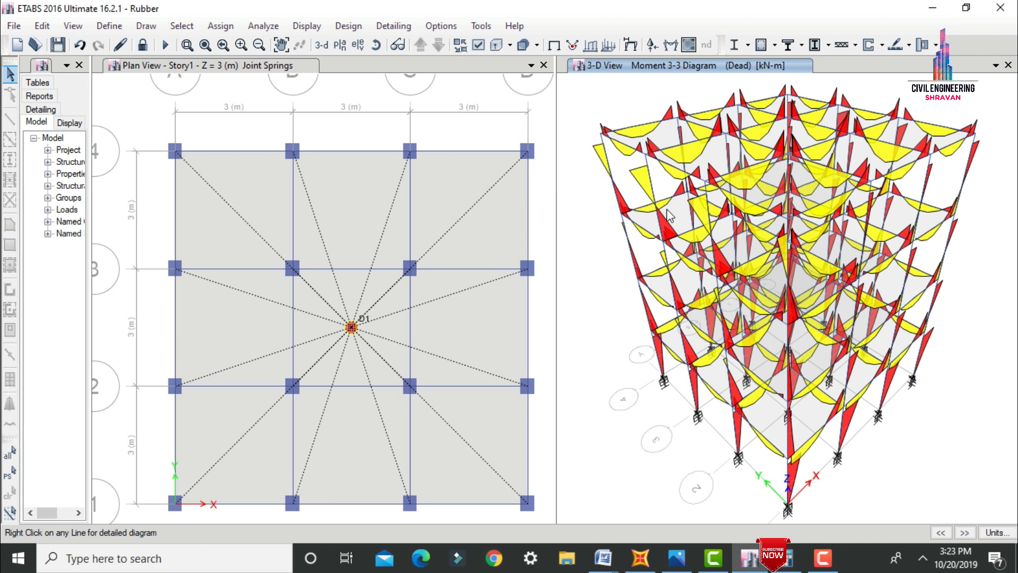
- Run the IS 456:2000 concrete frame design check from the plan view
click(301, 97)
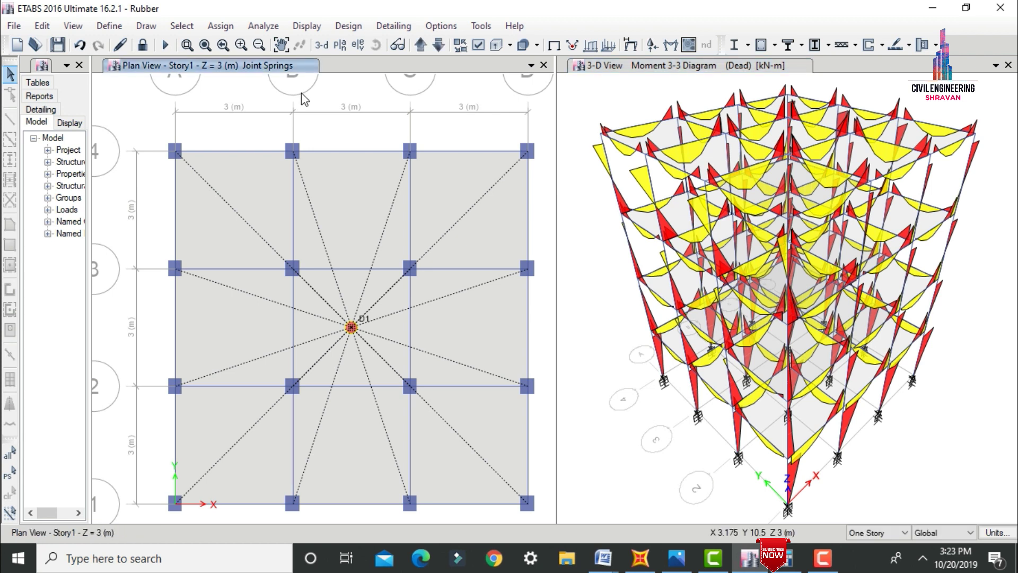
click(348, 26)
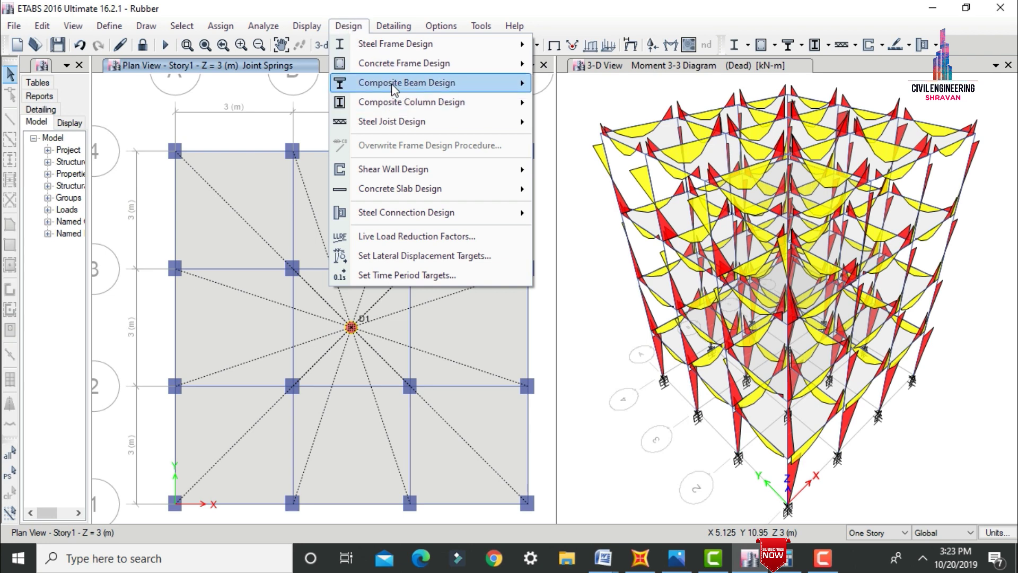
mouse_move(390, 66)
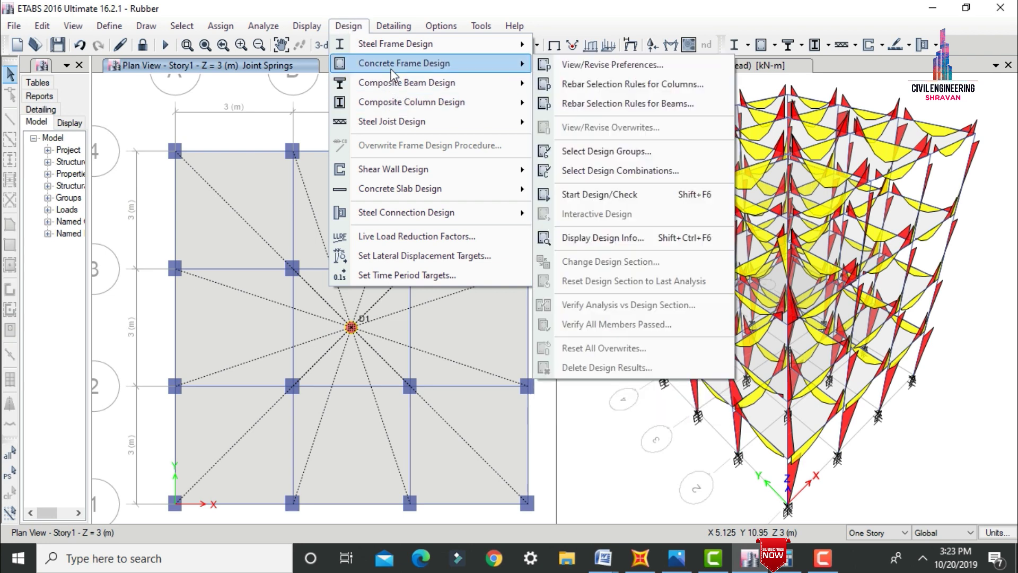
click(591, 197)
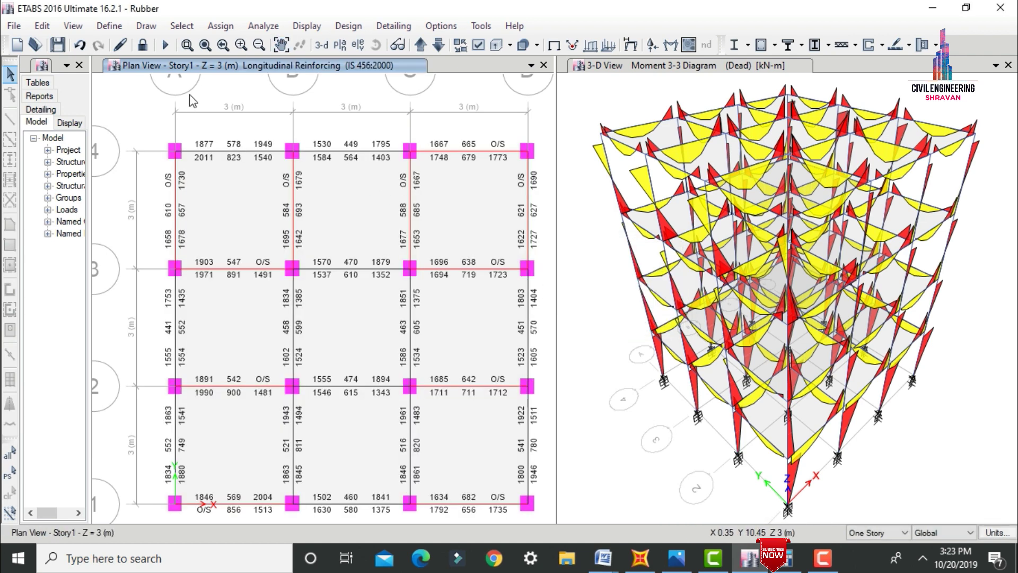
- Show the model in 3-D with the longitudinal reinforcing results displayed
click(323, 45)
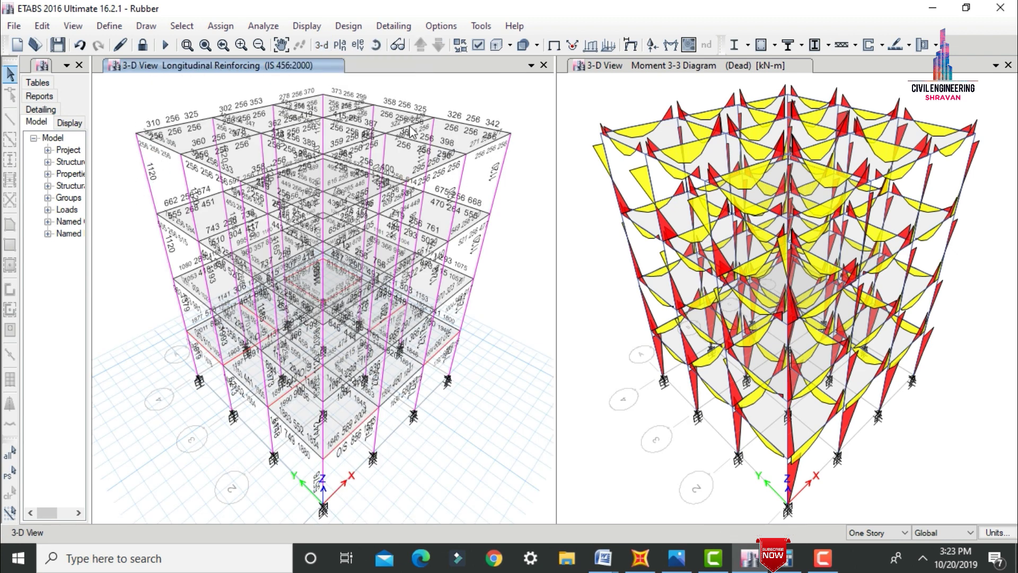
click(340, 26)
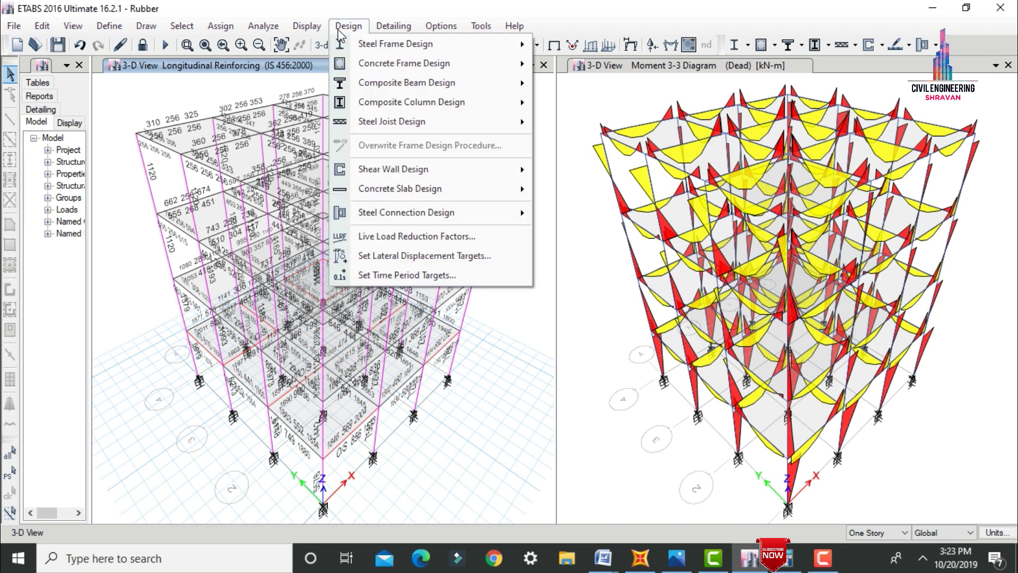
mouse_move(383, 70)
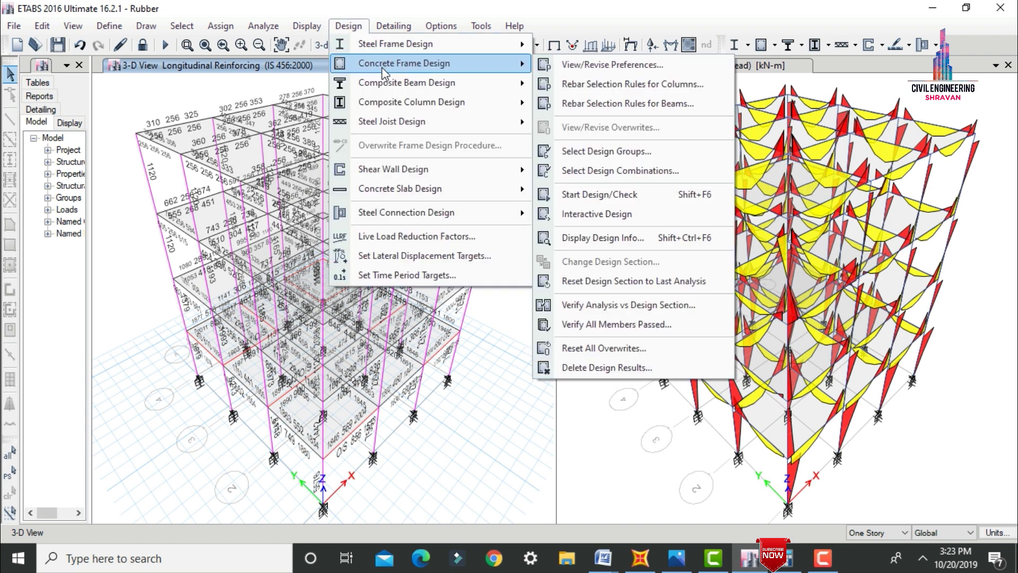
- Display Shear Reinforcing as the concrete design output on the 3-D frame
click(600, 239)
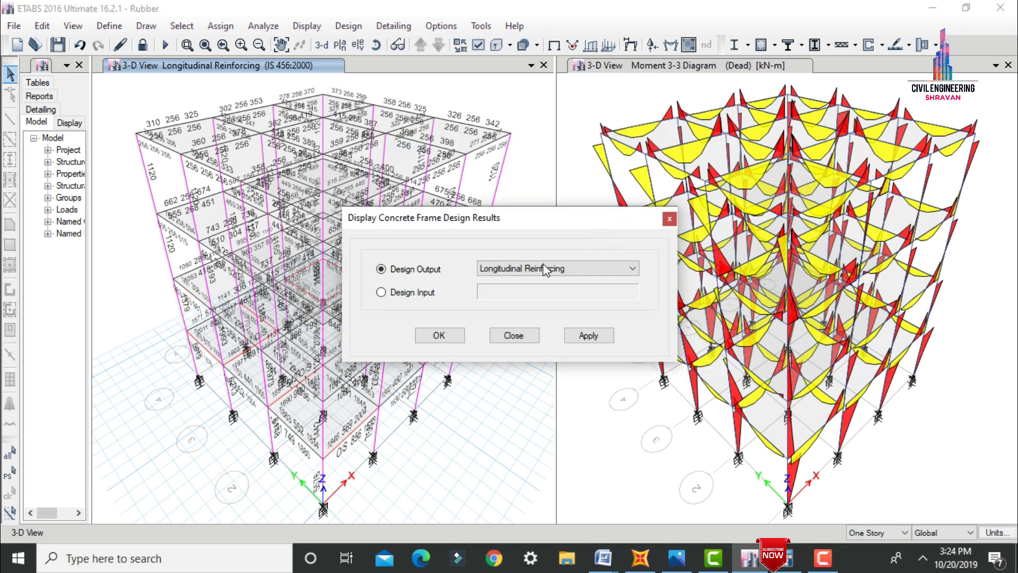
click(545, 270)
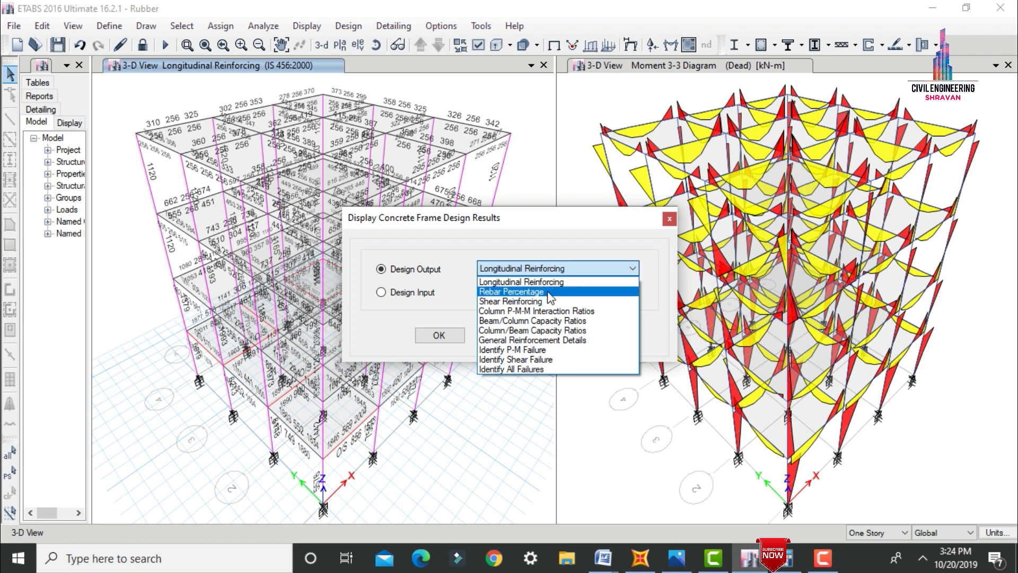
click(509, 301)
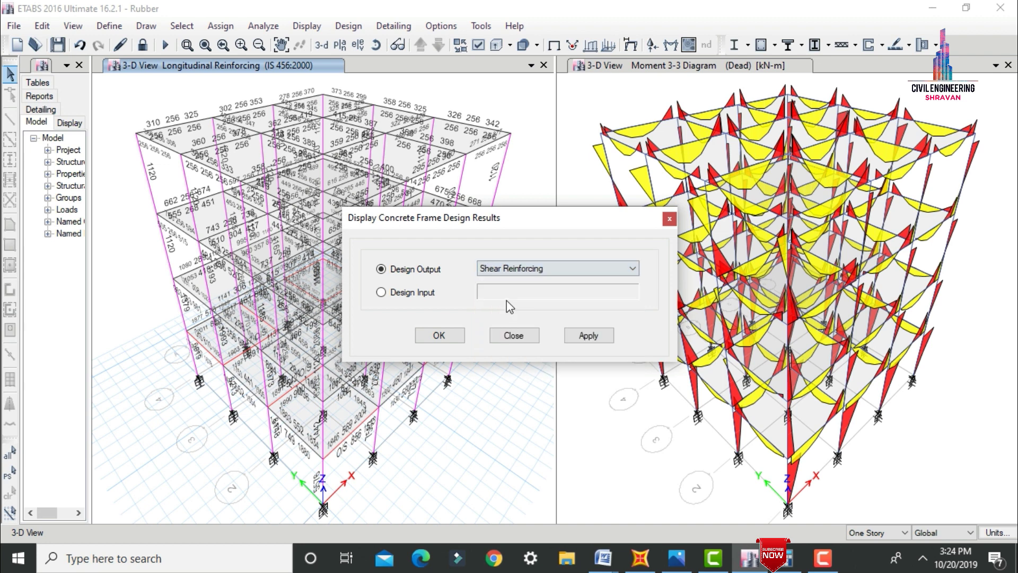
click(590, 336)
click(438, 335)
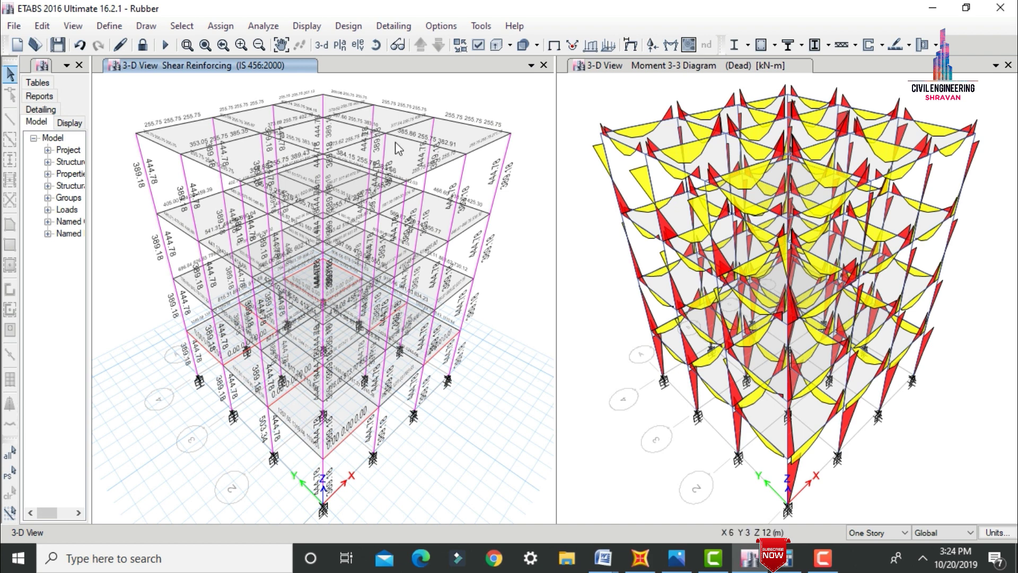
- Change the detailing preferences force unit from Tonne to Kilonewton
click(381, 28)
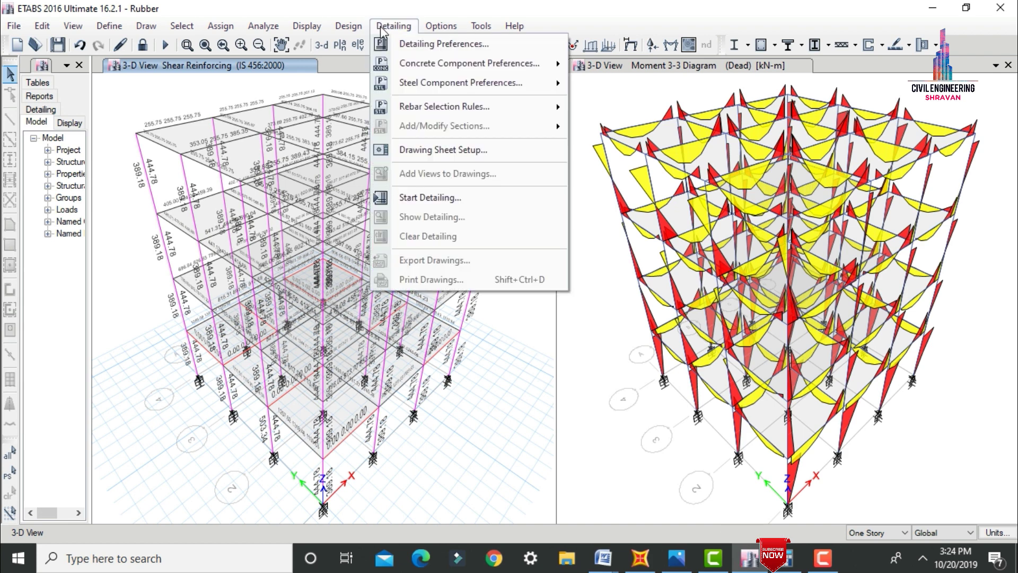
click(405, 47)
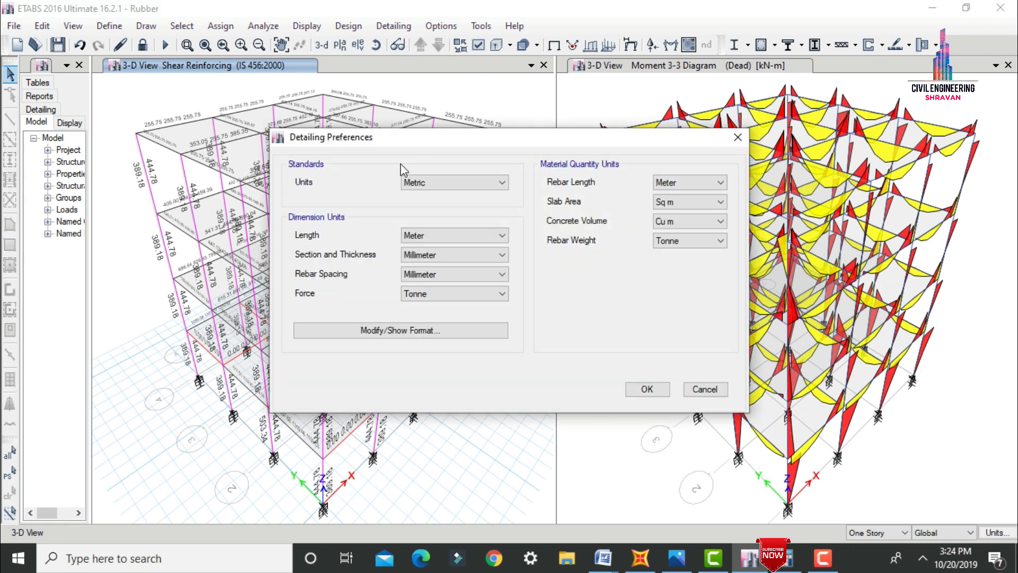
drag(415, 144, 510, 107)
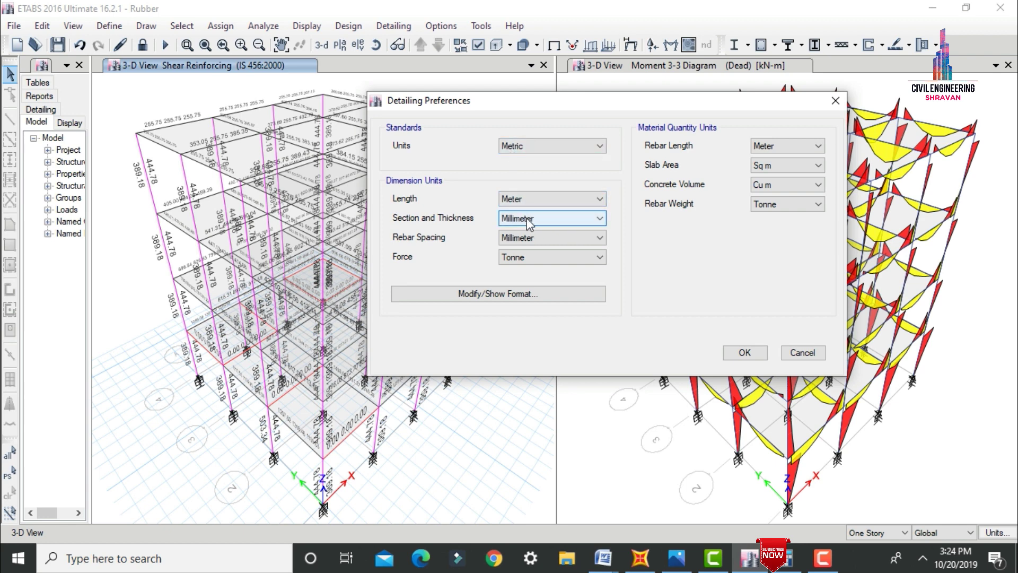
click(517, 260)
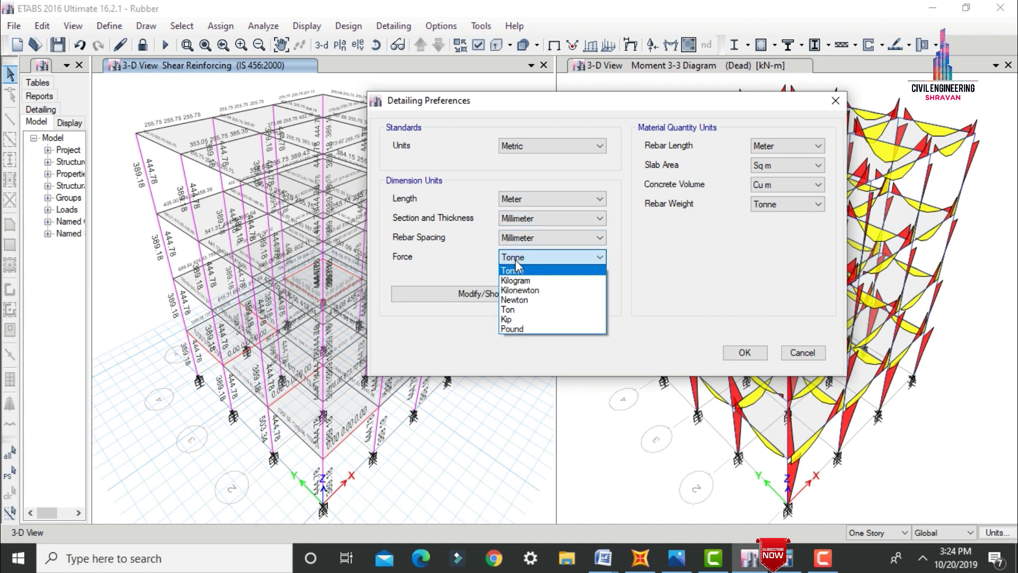
click(517, 290)
click(747, 356)
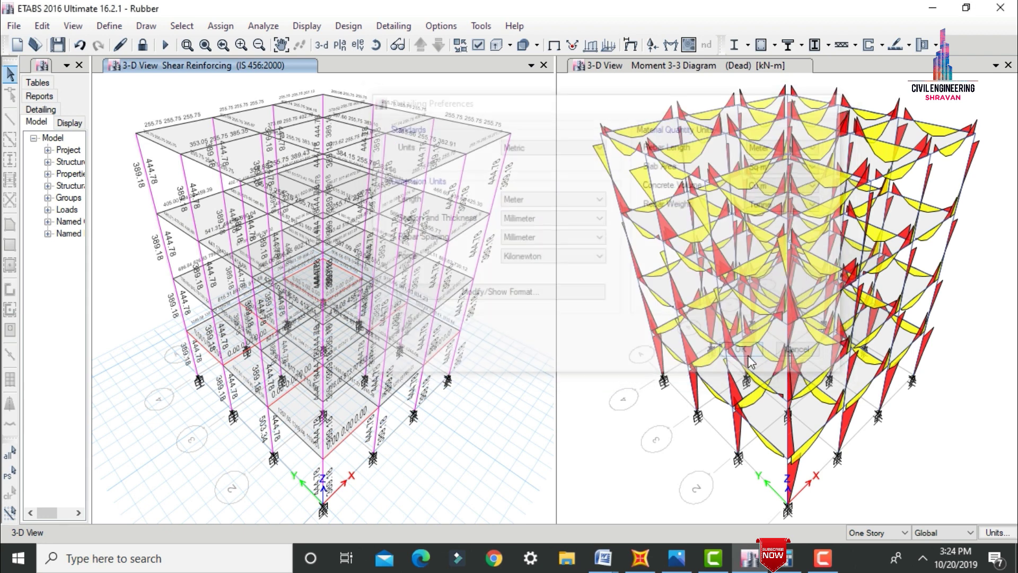
click(390, 28)
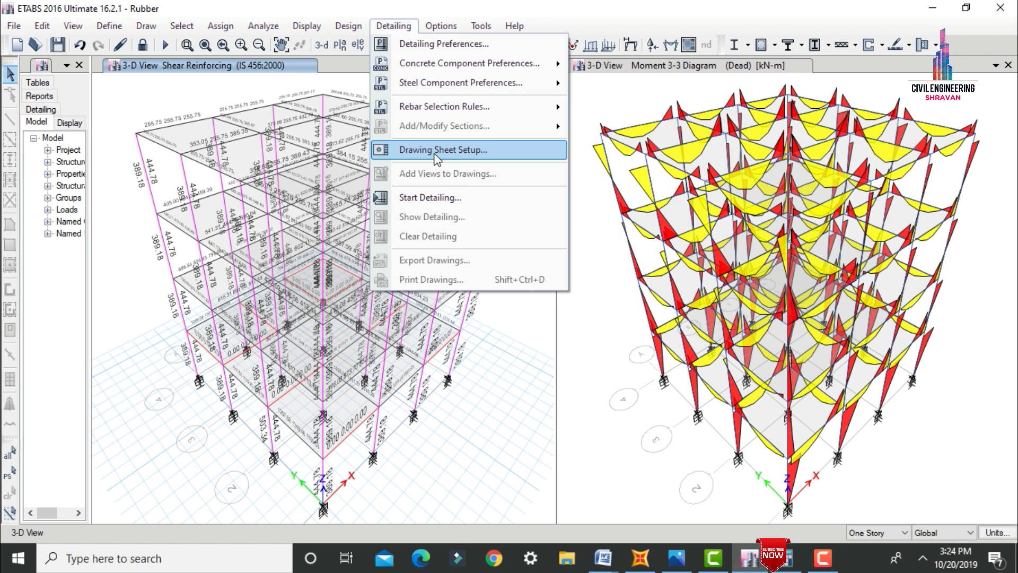
- Start detailing, then widen the tree panel and zoom into the Story4 floor framing plan
click(413, 200)
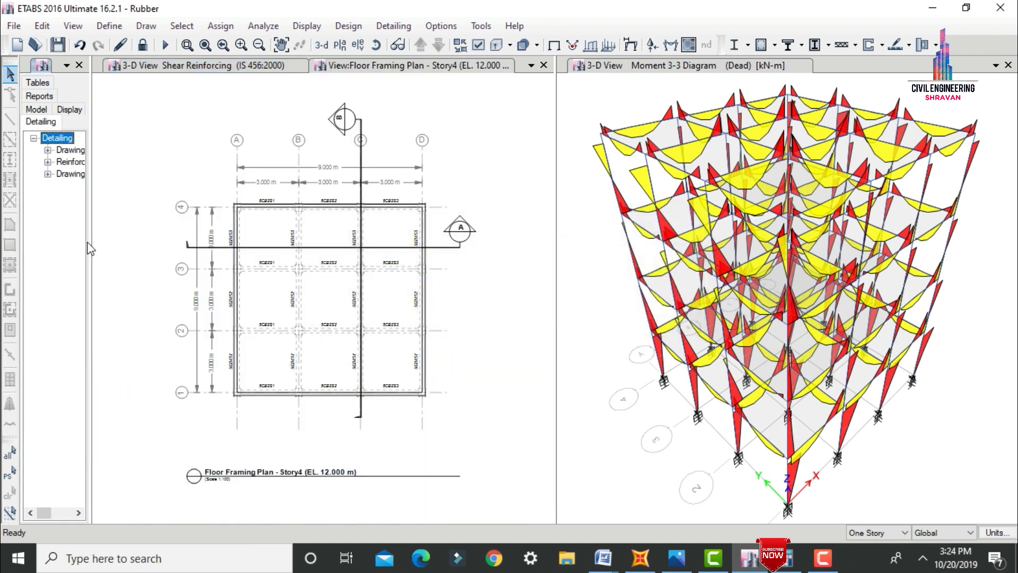
drag(91, 235, 183, 238)
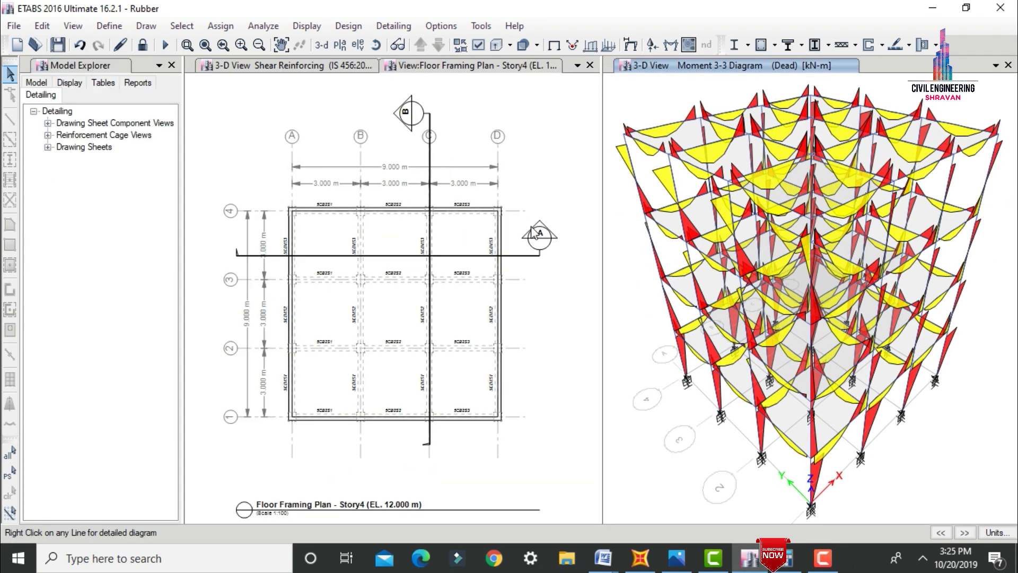
scroll(466, 263, up, 1)
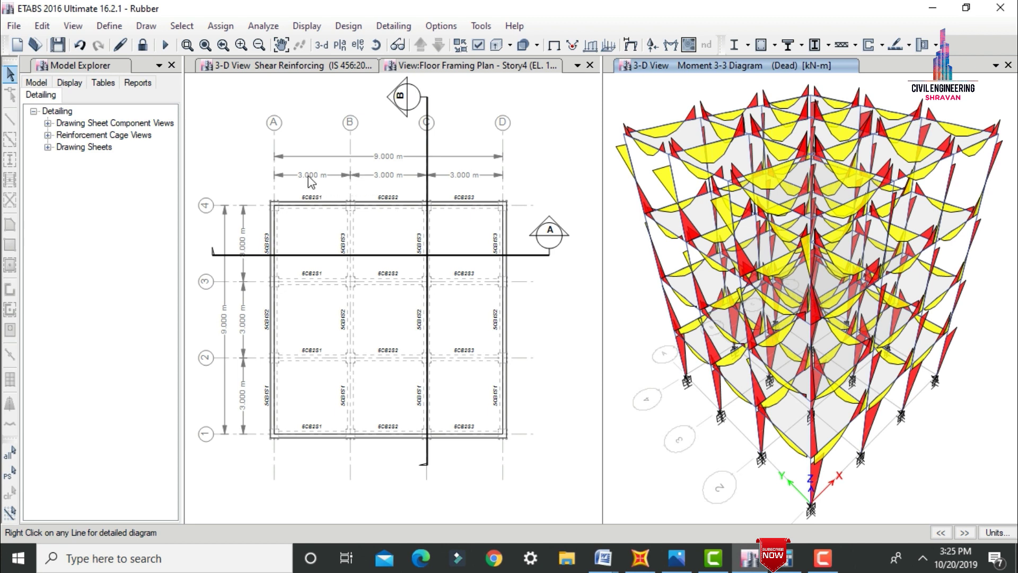
- Expand Drawing Sheet Component Views > Standard Details and open the List of Drawings
click(47, 124)
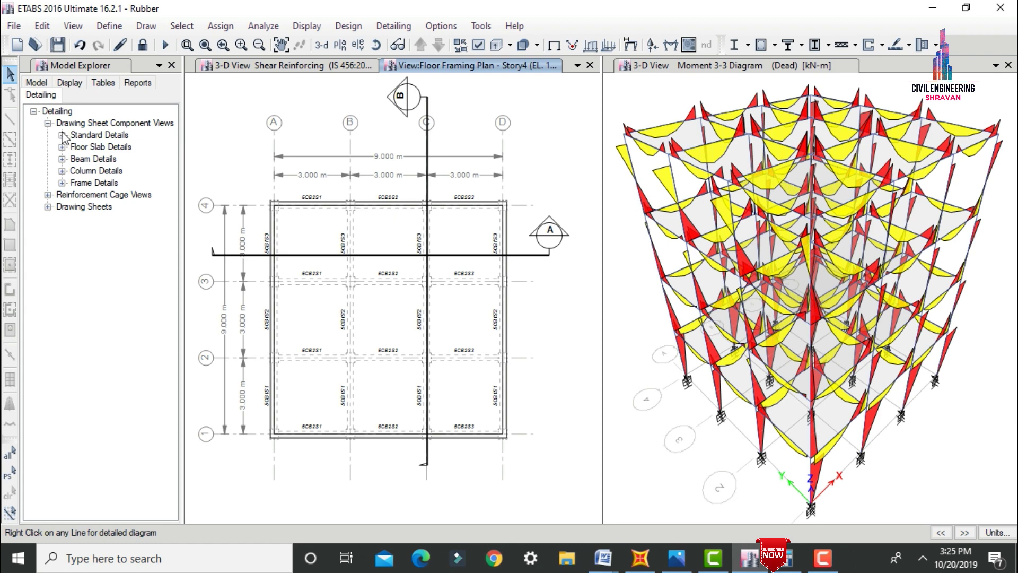
click(62, 134)
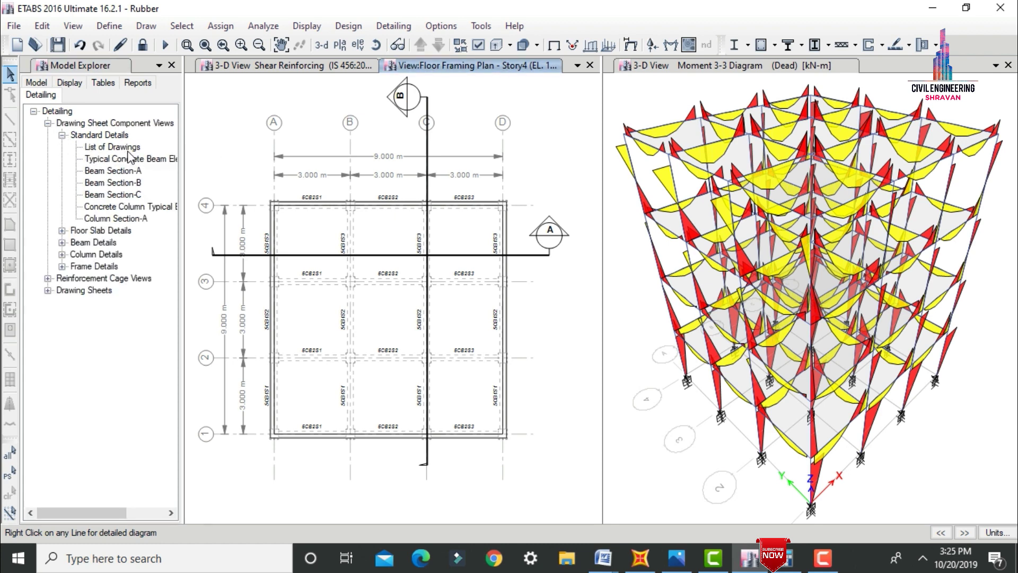
double_click(110, 149)
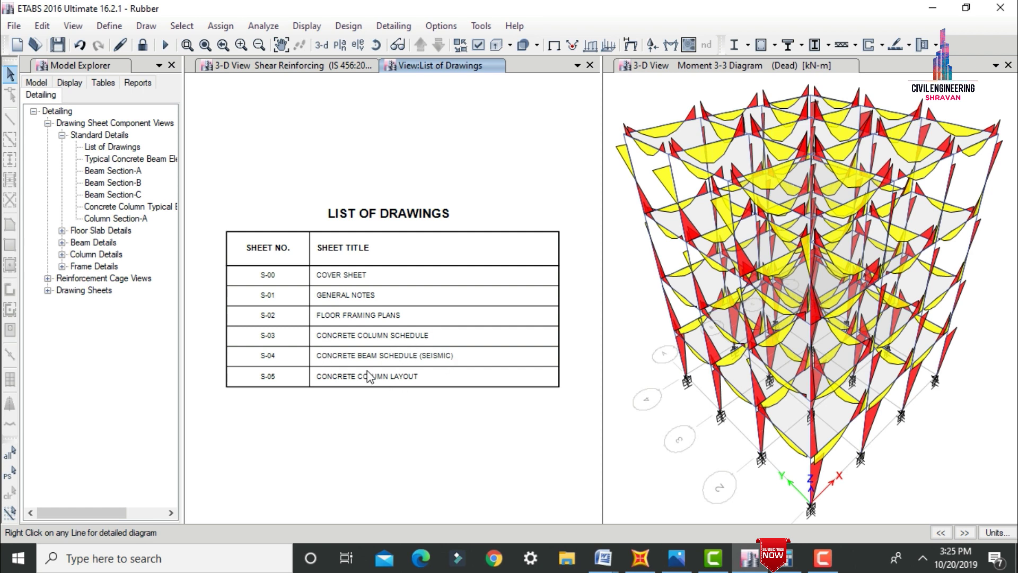
- Open and zoom into Typical Concrete Beam Elevation 3S, then open Beam Section-A
double_click(96, 160)
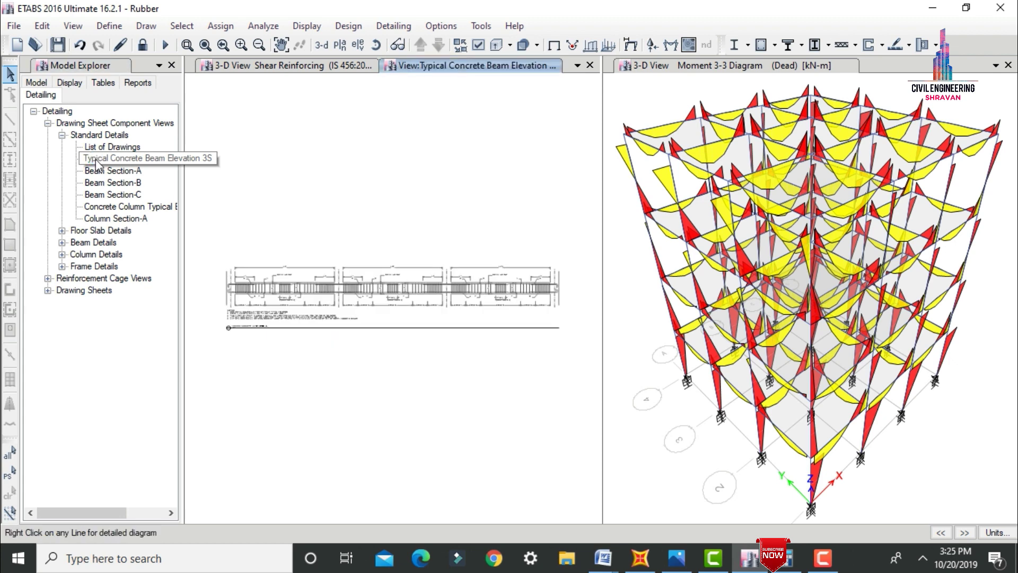
scroll(299, 297, up, 3)
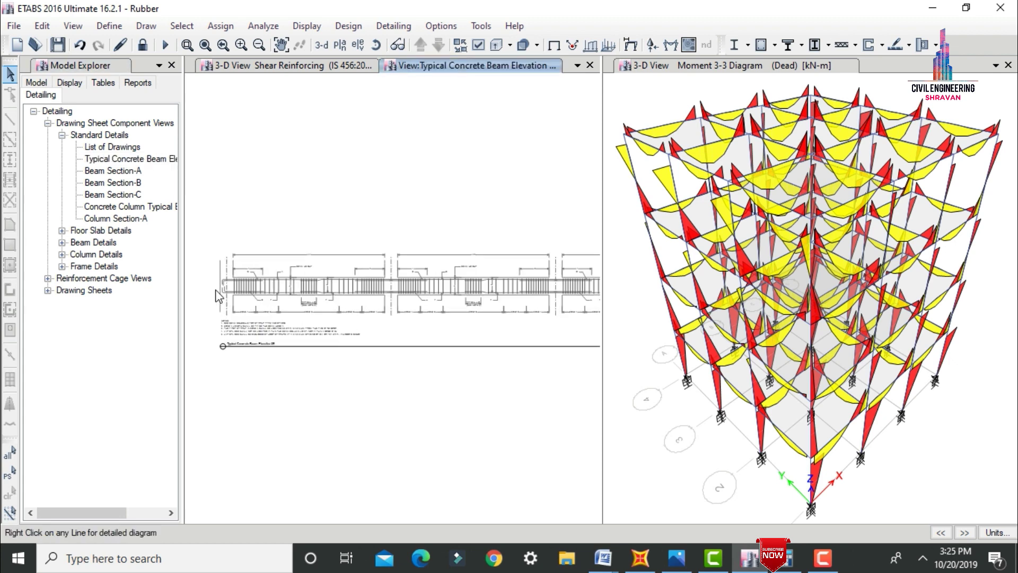
scroll(205, 294, up, 4)
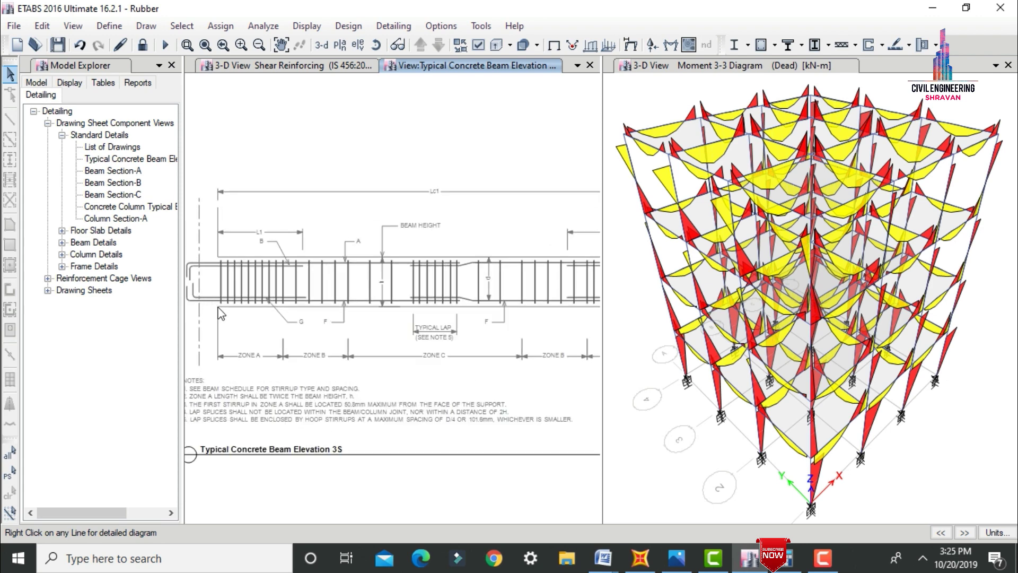
scroll(257, 377, up, 1)
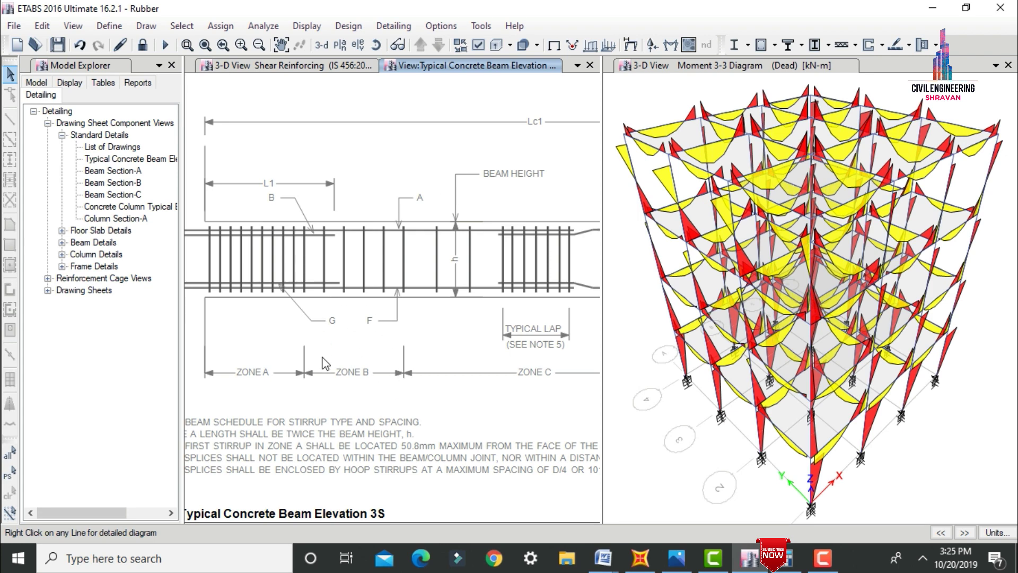
scroll(316, 291, down, 1)
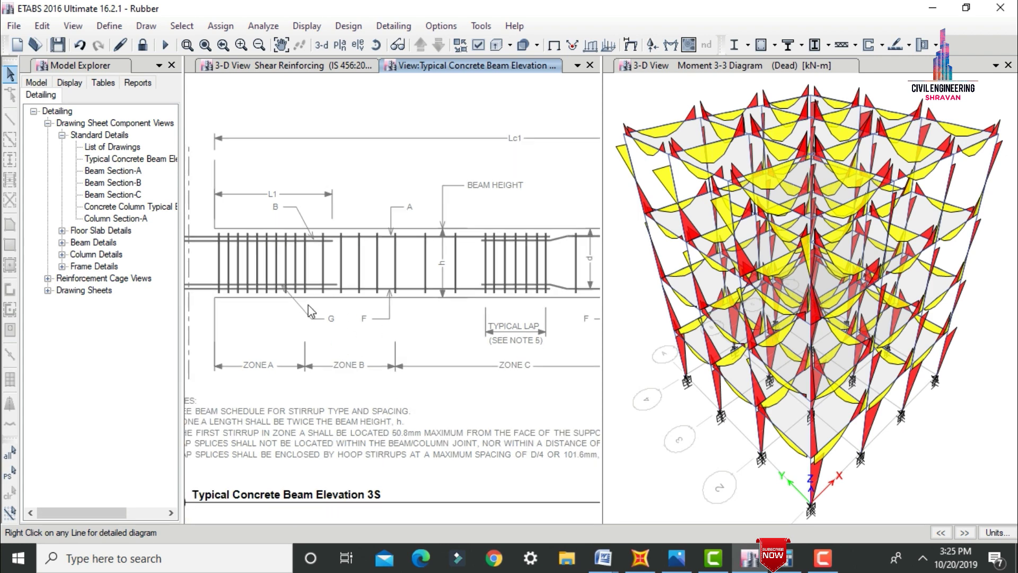
double_click(114, 174)
- Open the Beam Section-B and Beam Section-C standard details
click(125, 185)
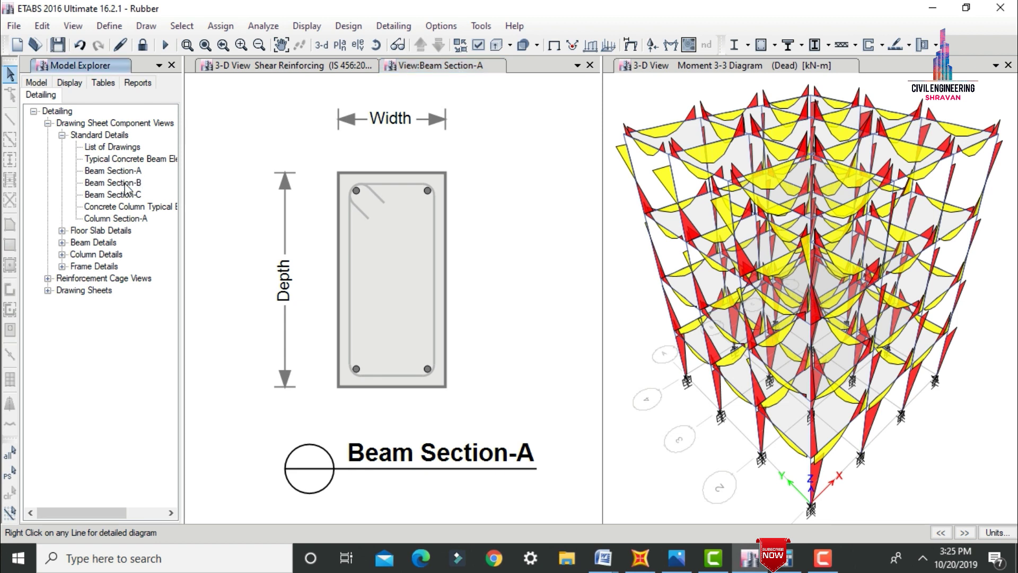
double_click(122, 184)
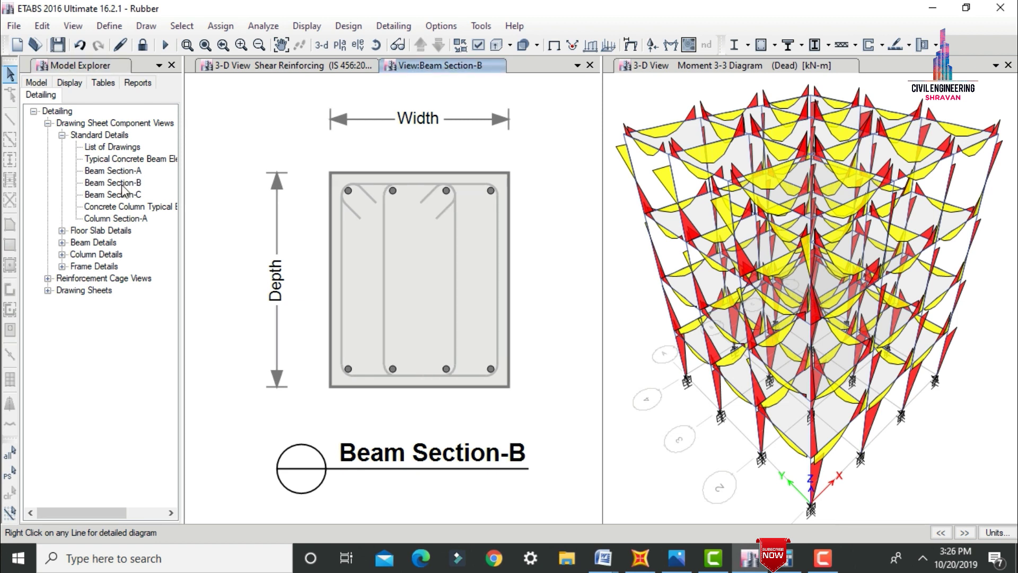
double_click(120, 194)
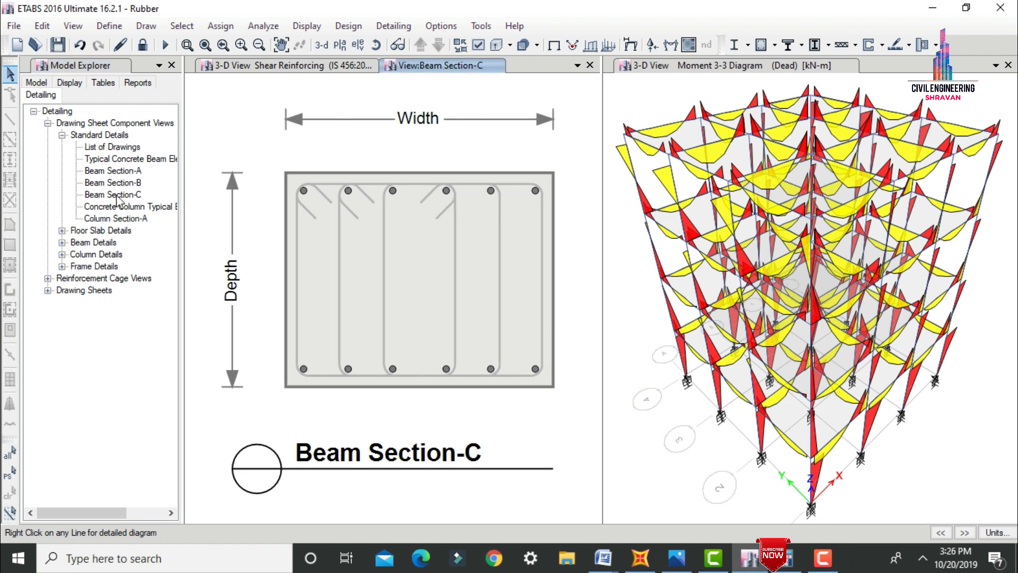
- View the Concrete Column Typical Elevation - Special drawing, then Column Section-A
double_click(117, 205)
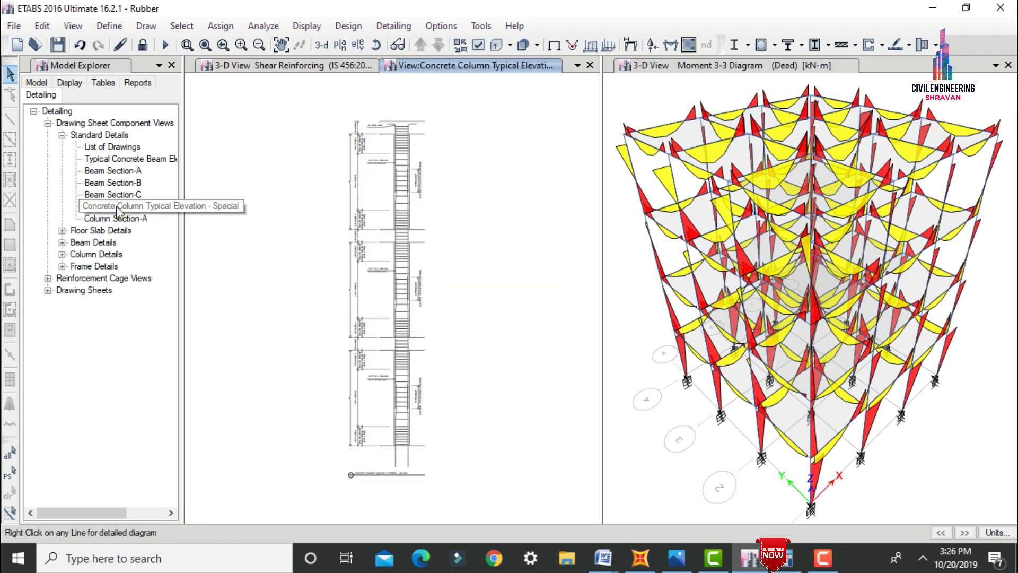
scroll(400, 147, up, 4)
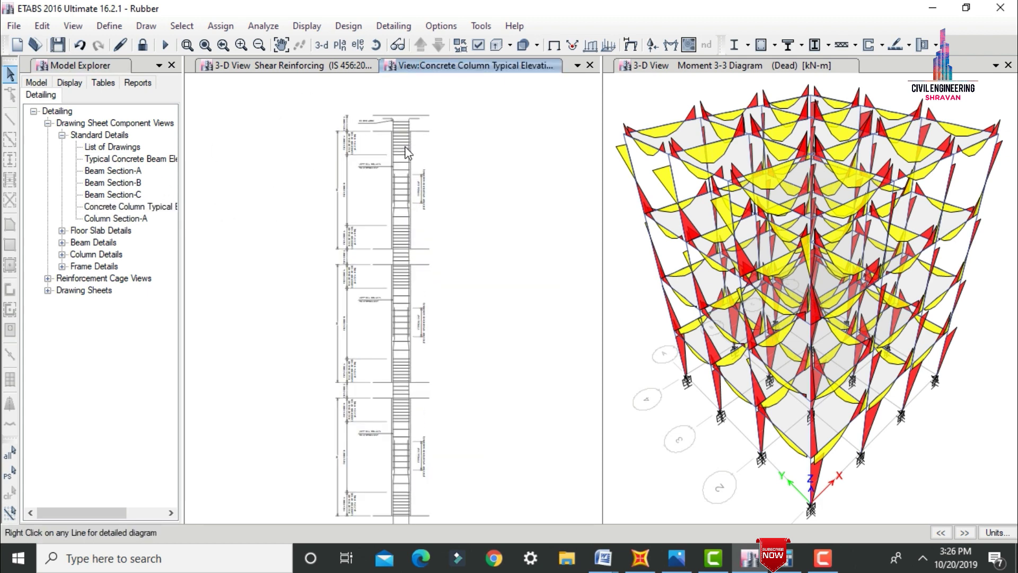
scroll(449, 130, up, 5)
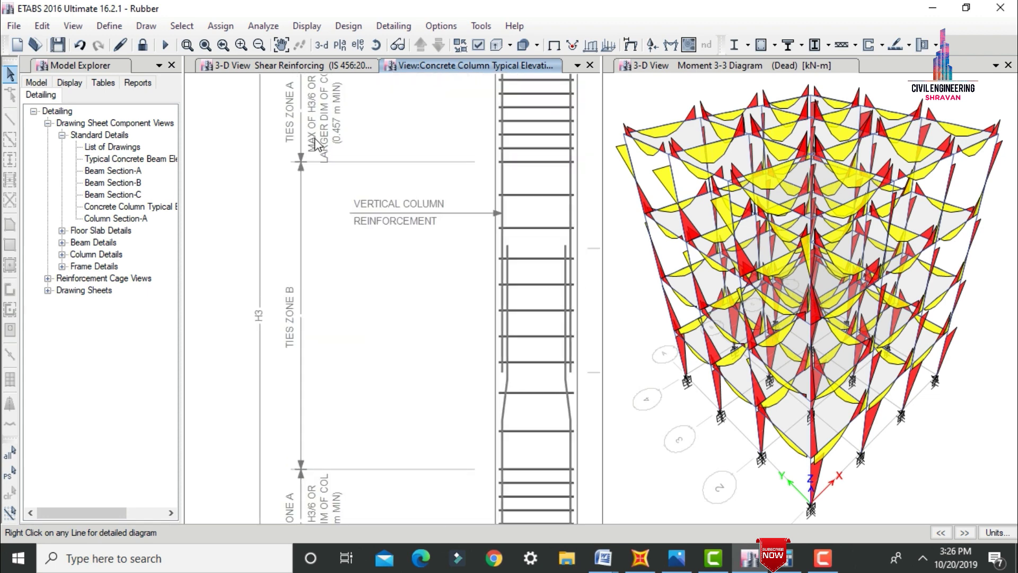
scroll(444, 262, down, 5)
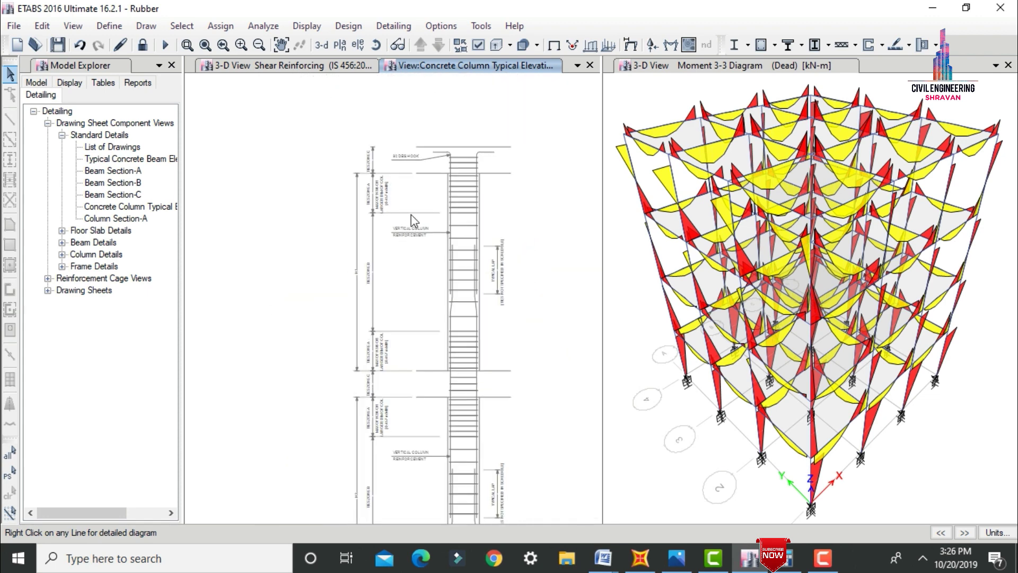
scroll(408, 228, down, 4)
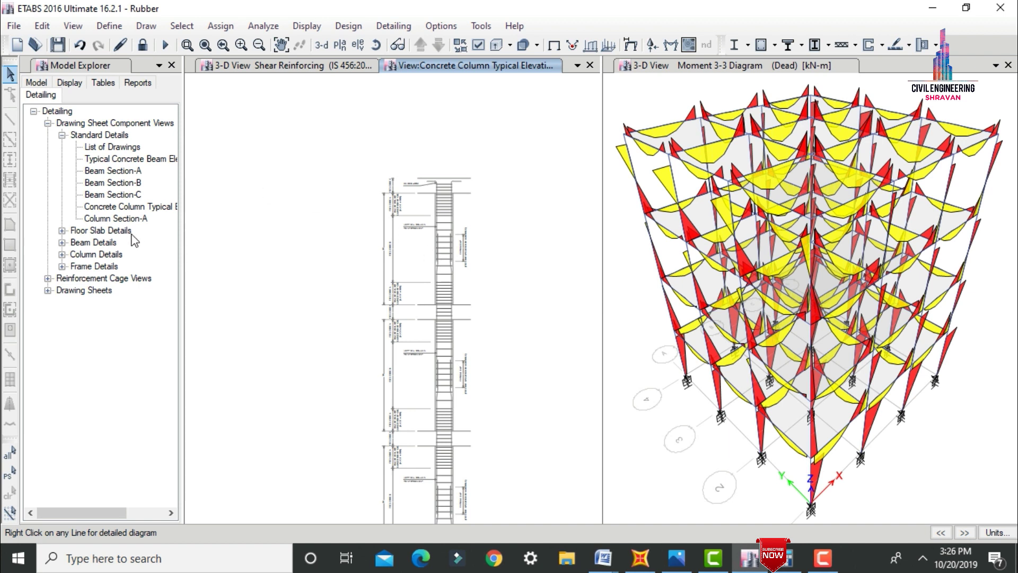
double_click(118, 218)
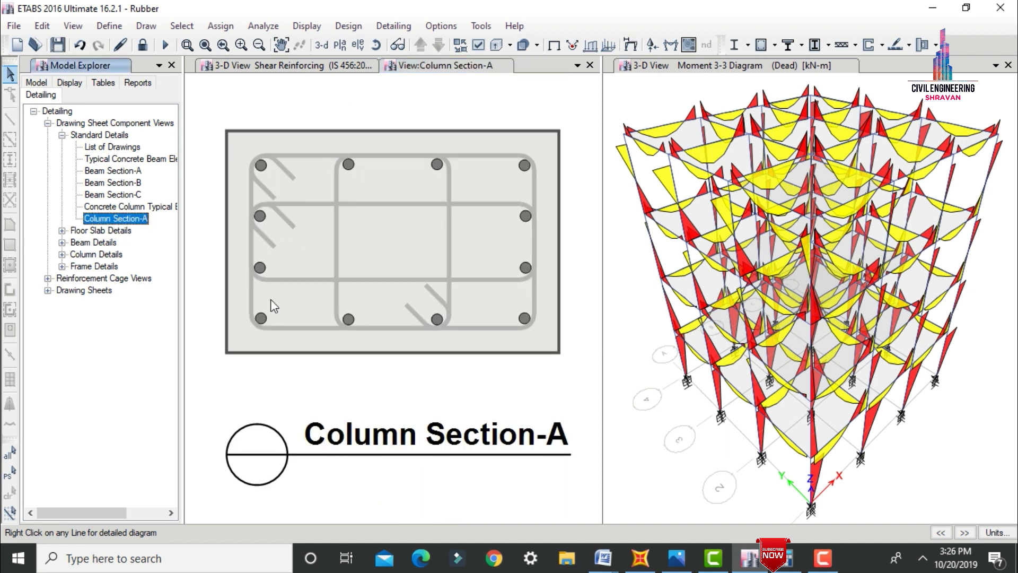
click(329, 220)
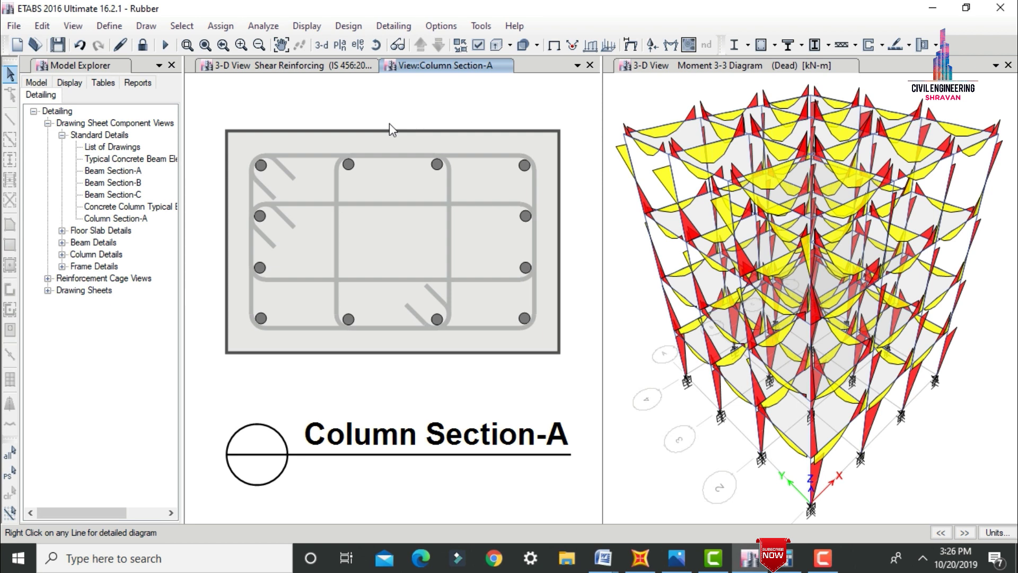
- Open the Concrete Beam Rebar Table (Seismic) under Beam Details and zoom through its rows
click(62, 242)
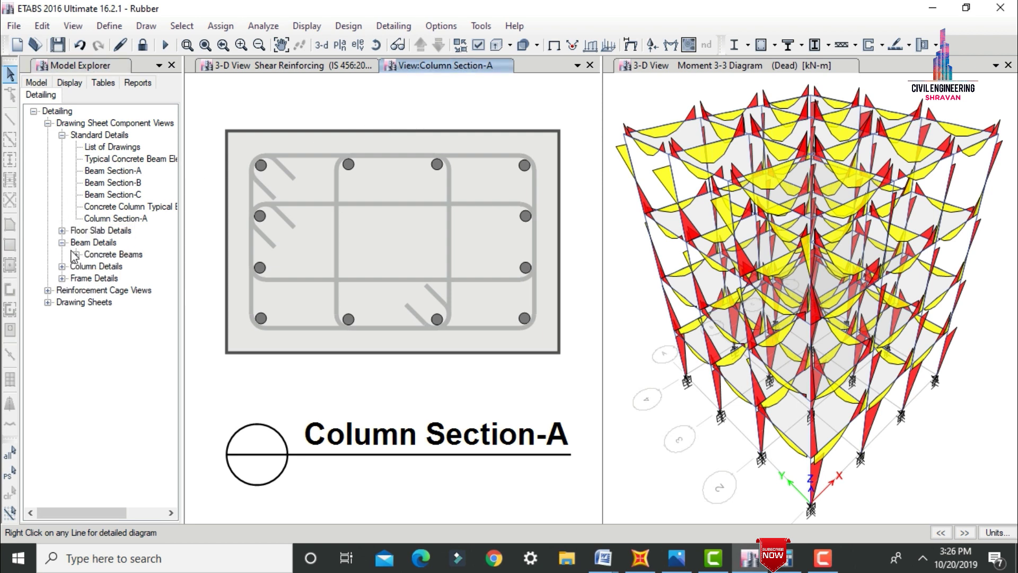
click(77, 254)
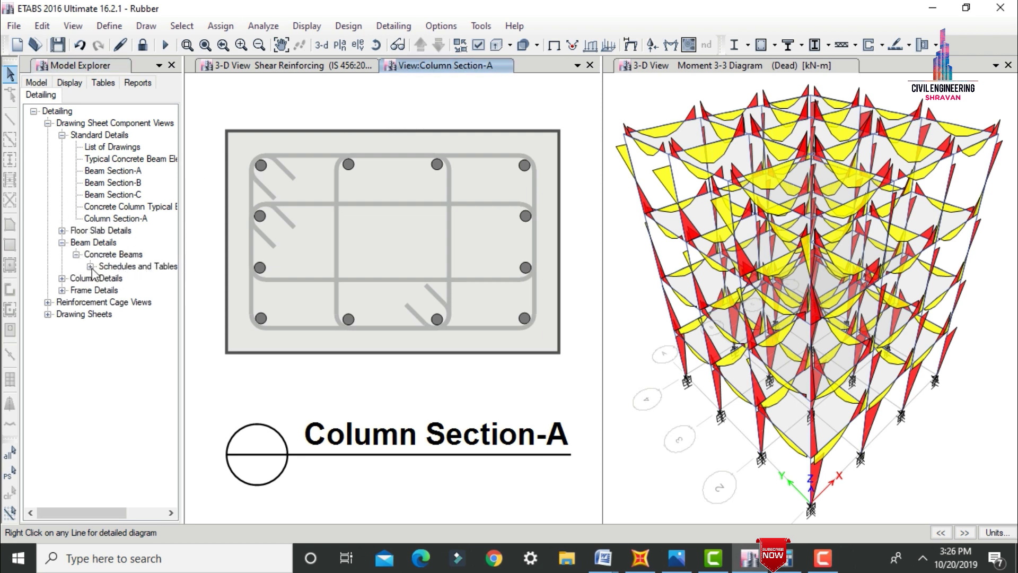
click(91, 266)
double_click(120, 280)
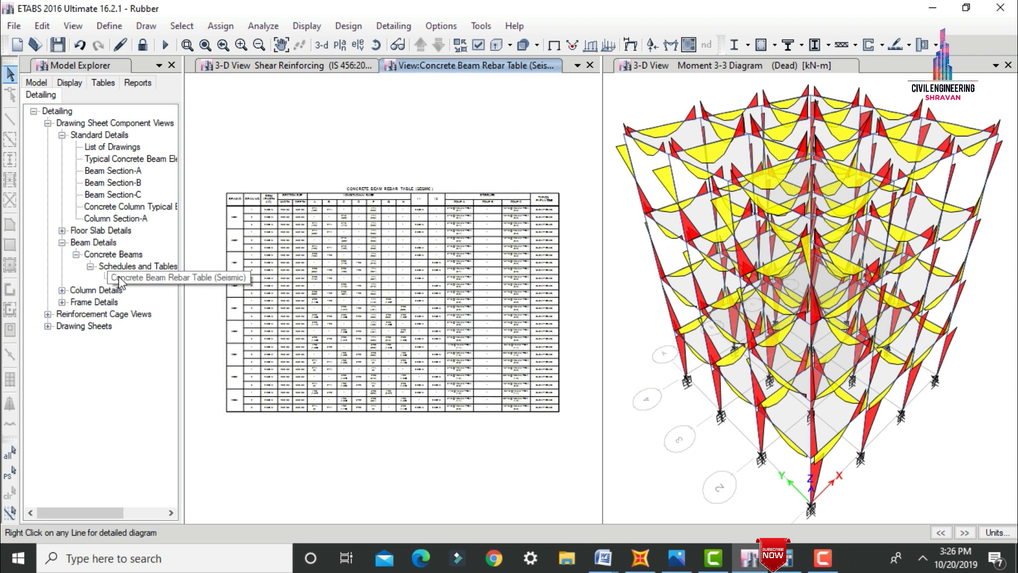
scroll(309, 212, up, 1)
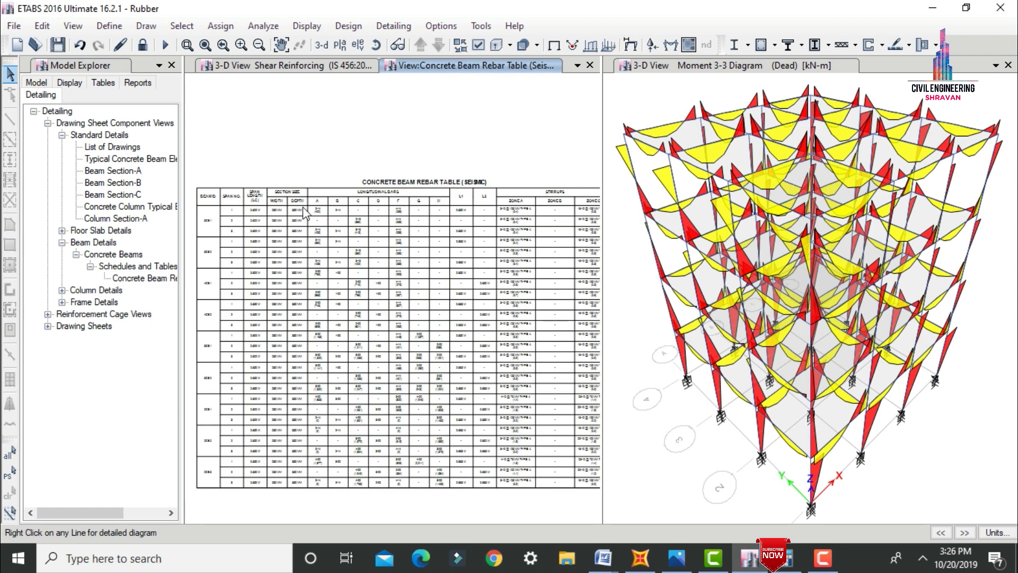
scroll(195, 209, up, 2)
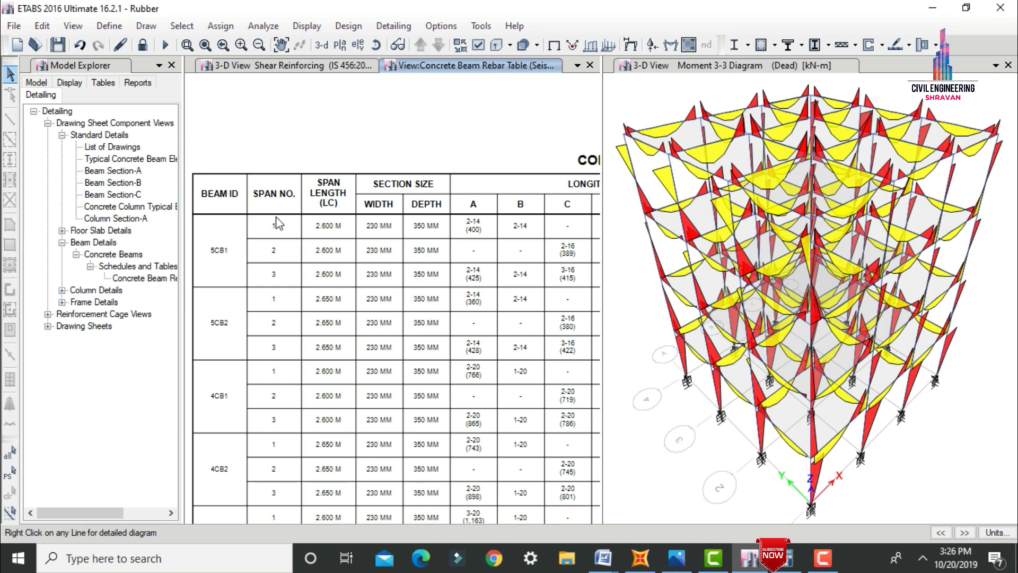
scroll(274, 221, down, 1)
scroll(273, 219, down, 1)
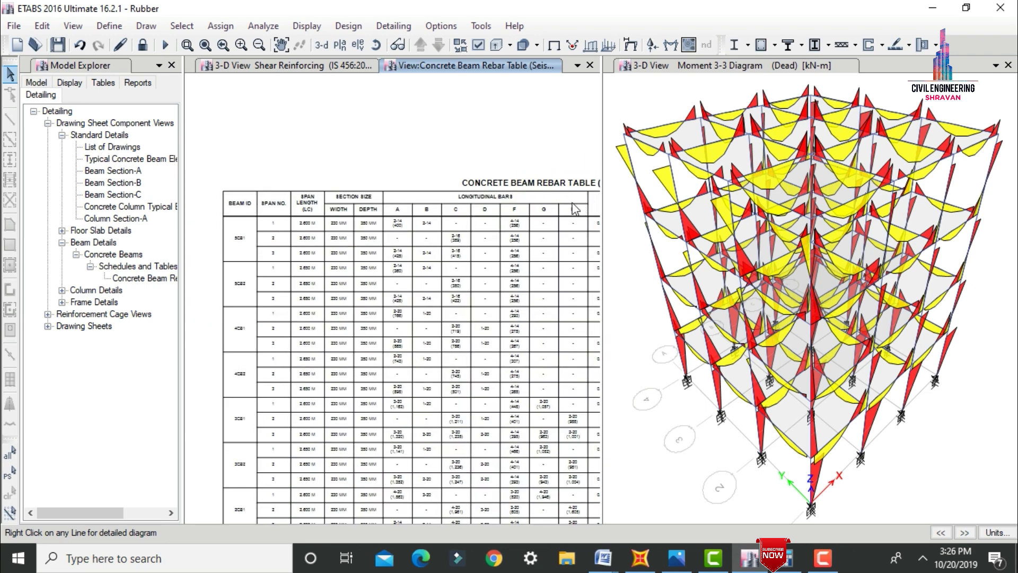
scroll(575, 208, up, 3)
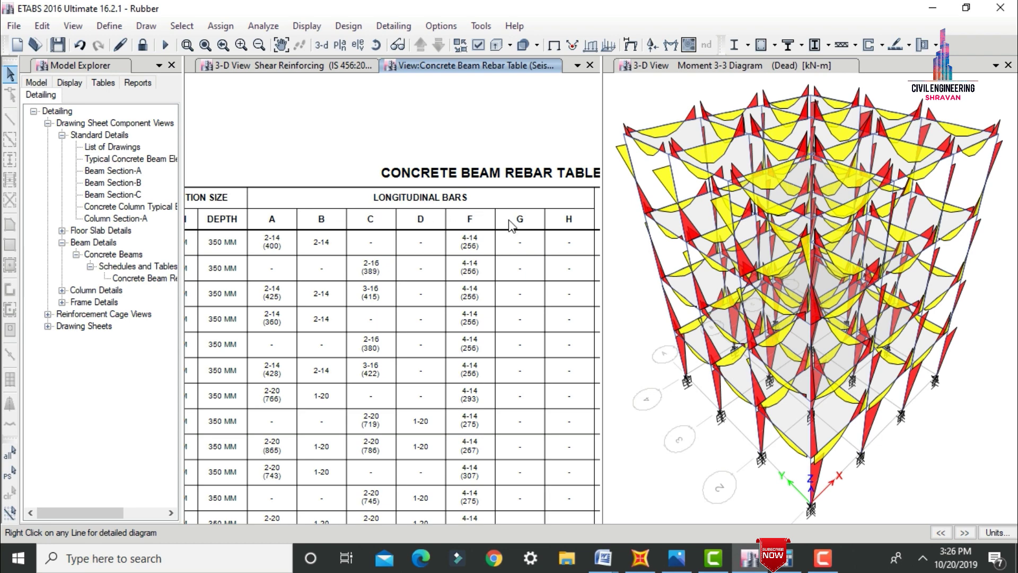
scroll(510, 225, down, 4)
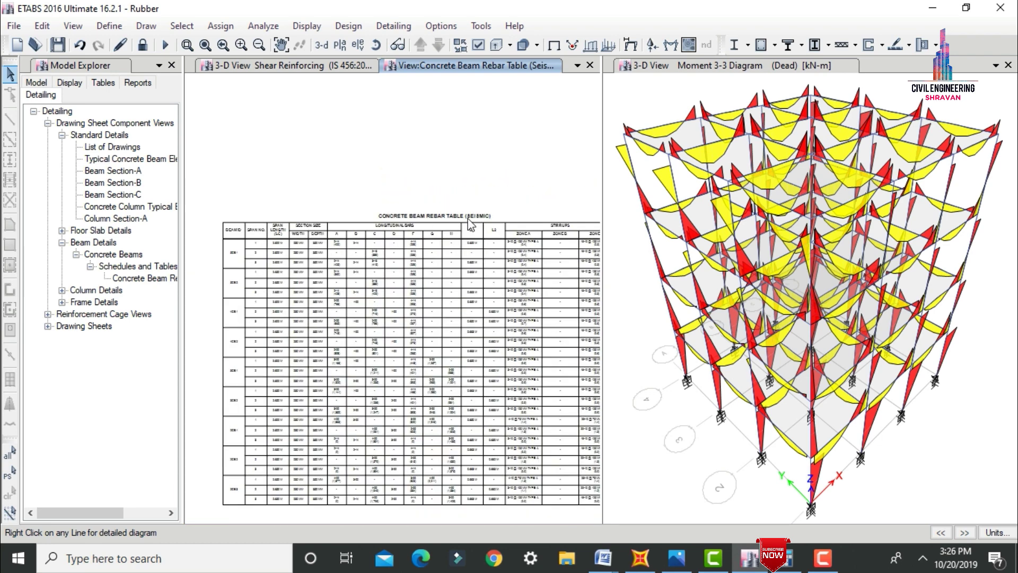
scroll(469, 225, down, 1)
scroll(400, 279, up, 5)
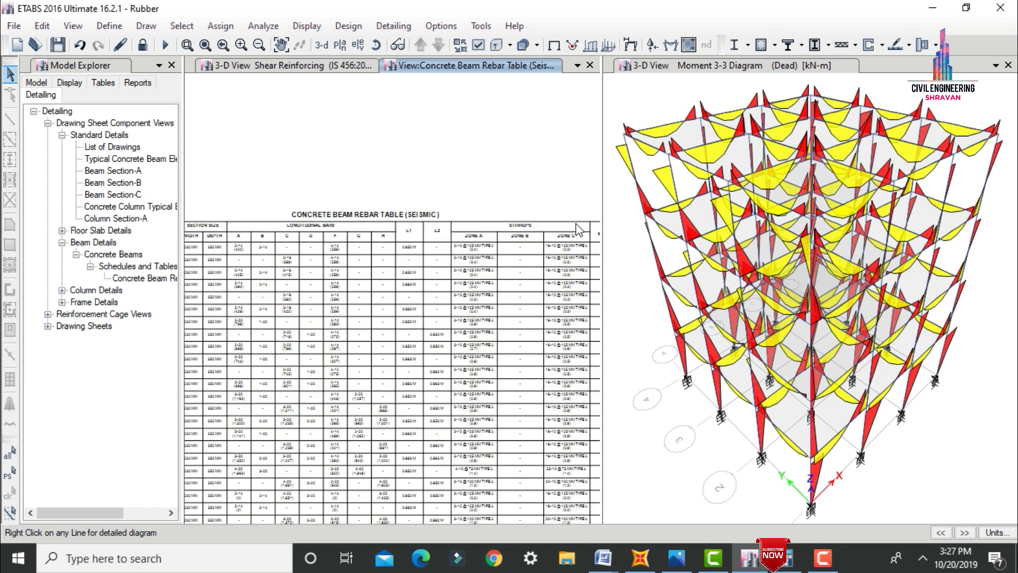
scroll(400, 280, down, 3)
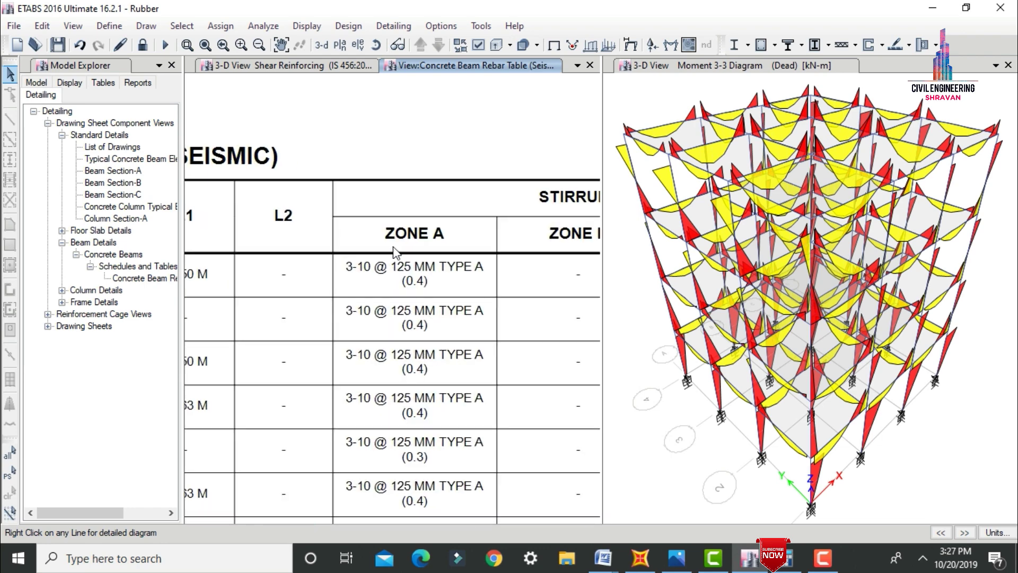
scroll(570, 245, up, 2)
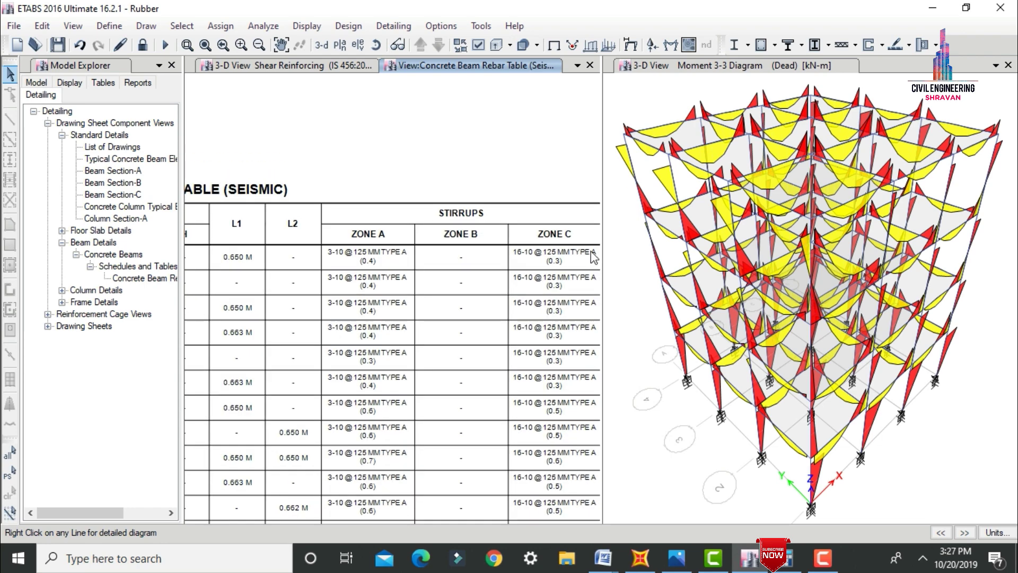
scroll(462, 260, down, 4)
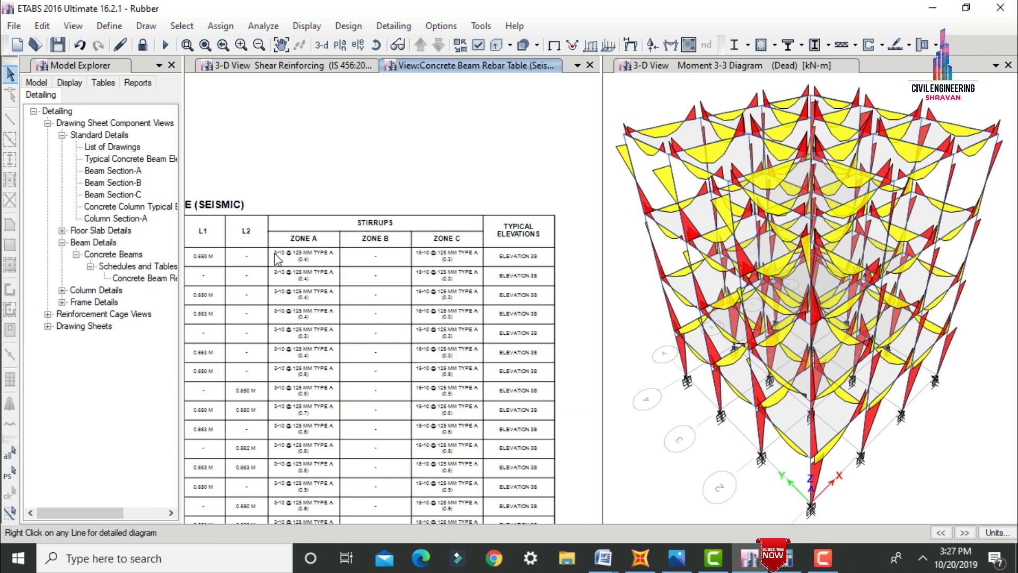
scroll(467, 258, up, 3)
scroll(478, 257, down, 3)
scroll(479, 265, down, 2)
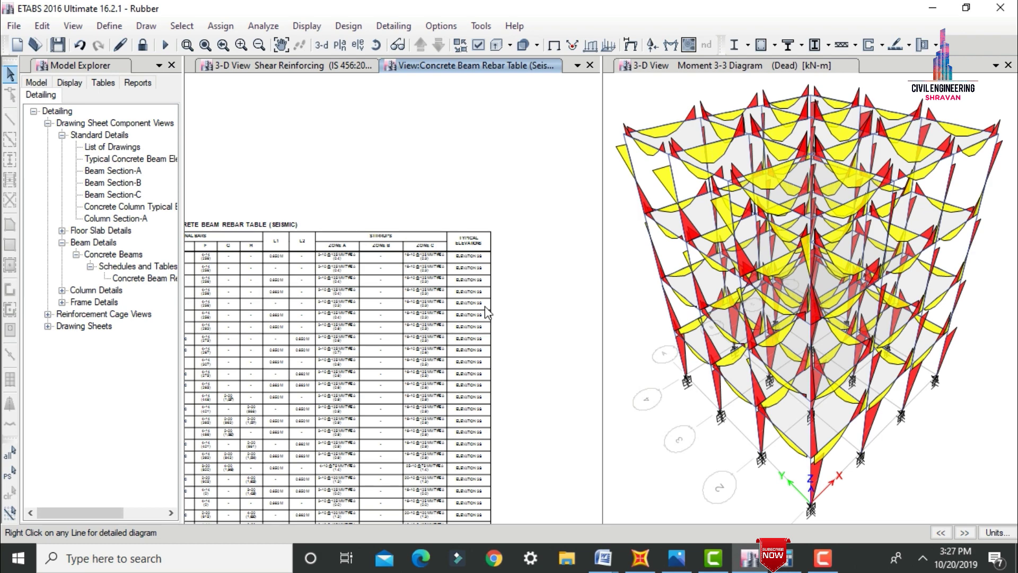
scroll(506, 231, down, 2)
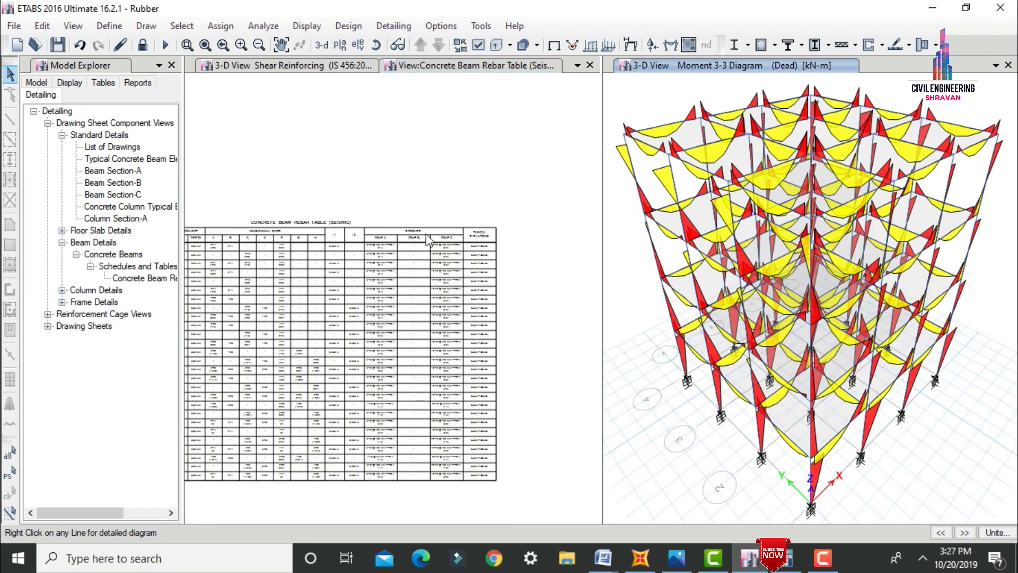
scroll(243, 220, down, 2)
scroll(247, 225, up, 1)
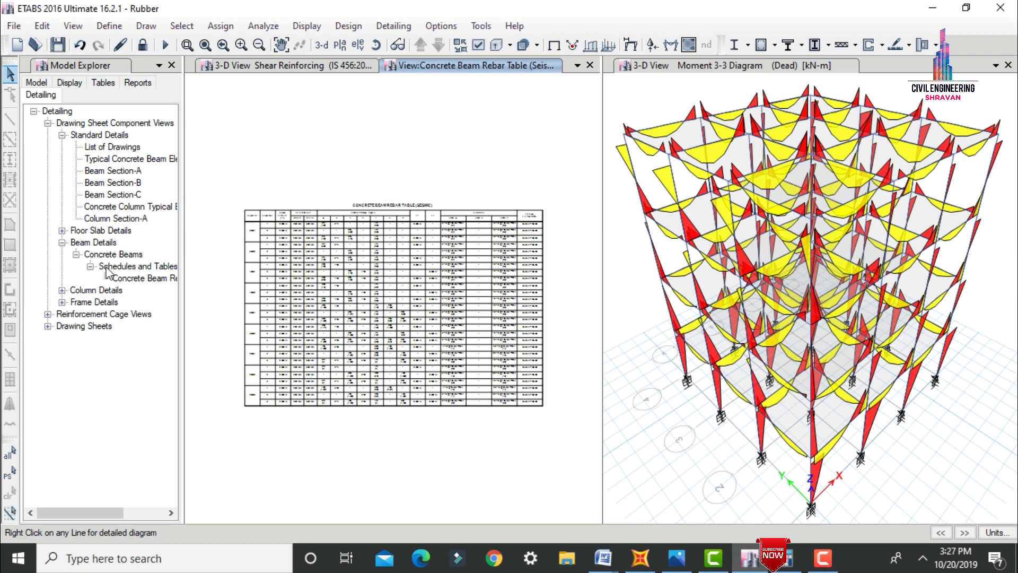
- Expand Column Details > Concrete Column to list the column framing plans
click(61, 290)
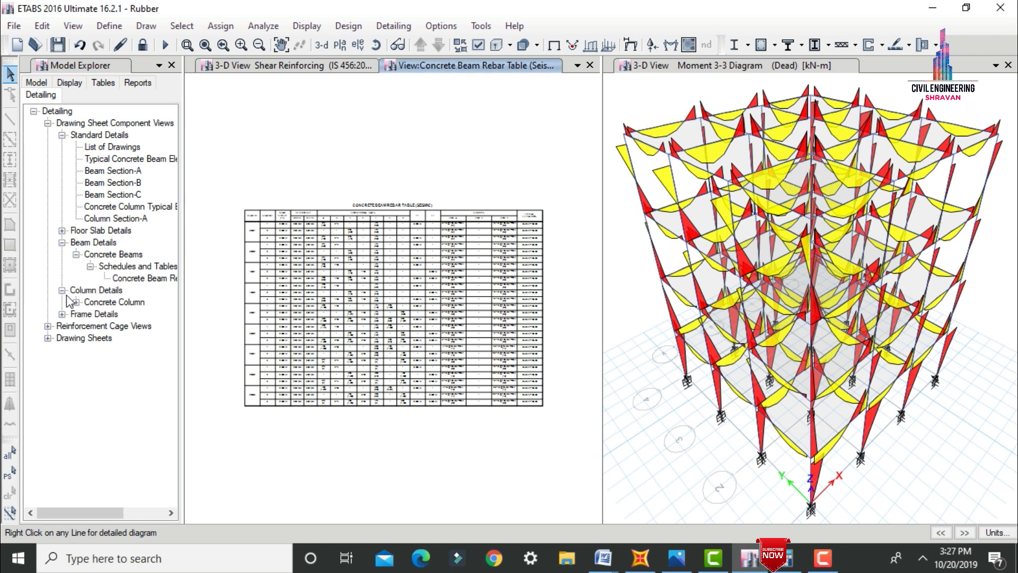
click(76, 302)
click(90, 314)
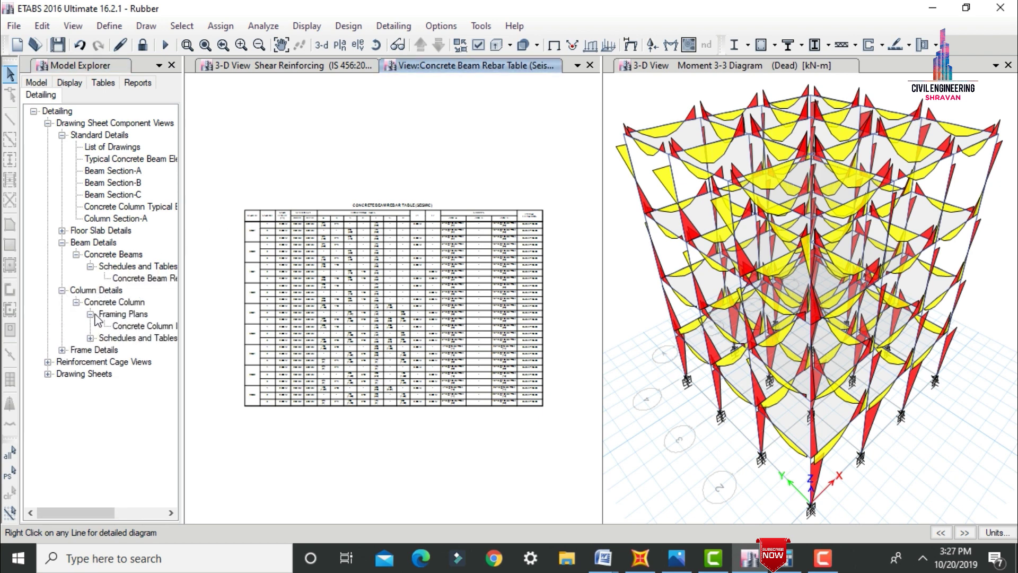
- Open the Concrete Column Layout at Base (EL. 0.000 m) showing CC1–CC6, and expand Schedules and Tables
double_click(127, 326)
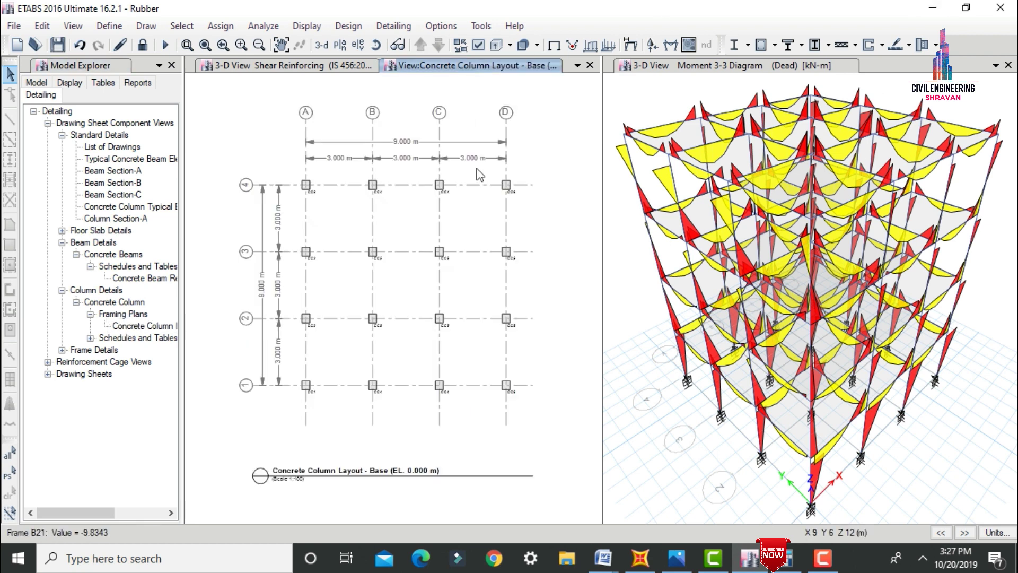
scroll(305, 184, up, 5)
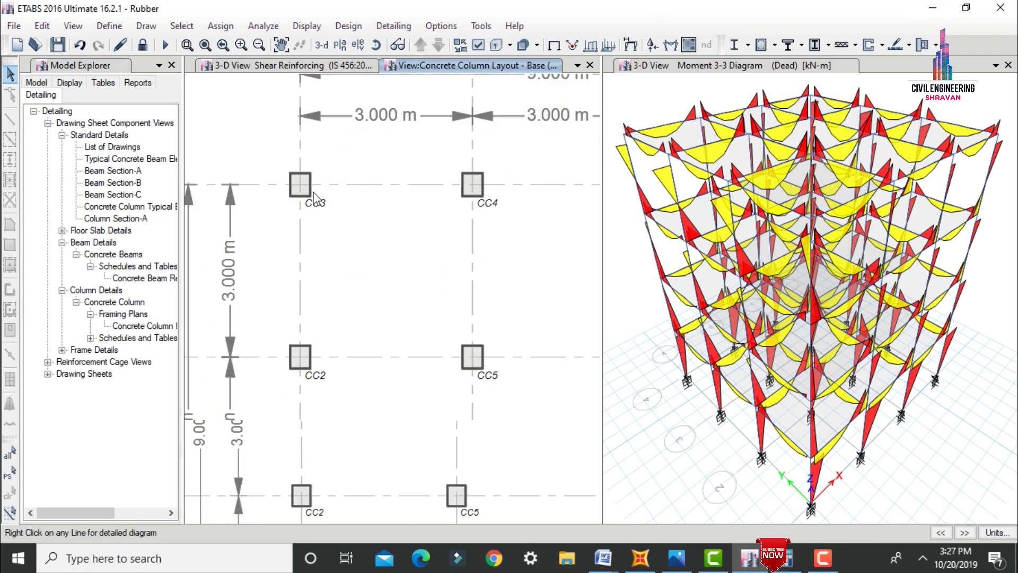
scroll(324, 186, down, 5)
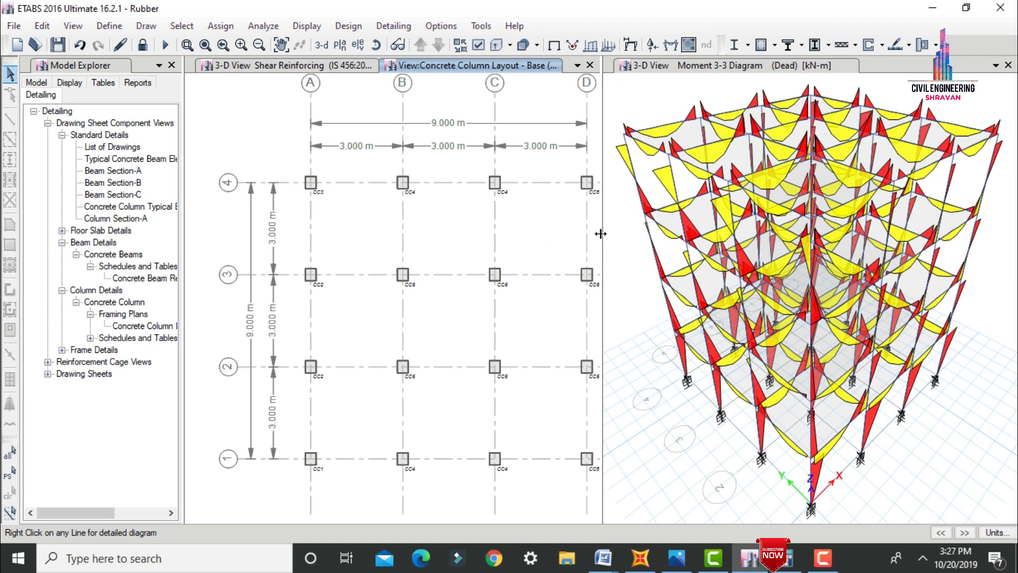
drag(603, 231, 698, 231)
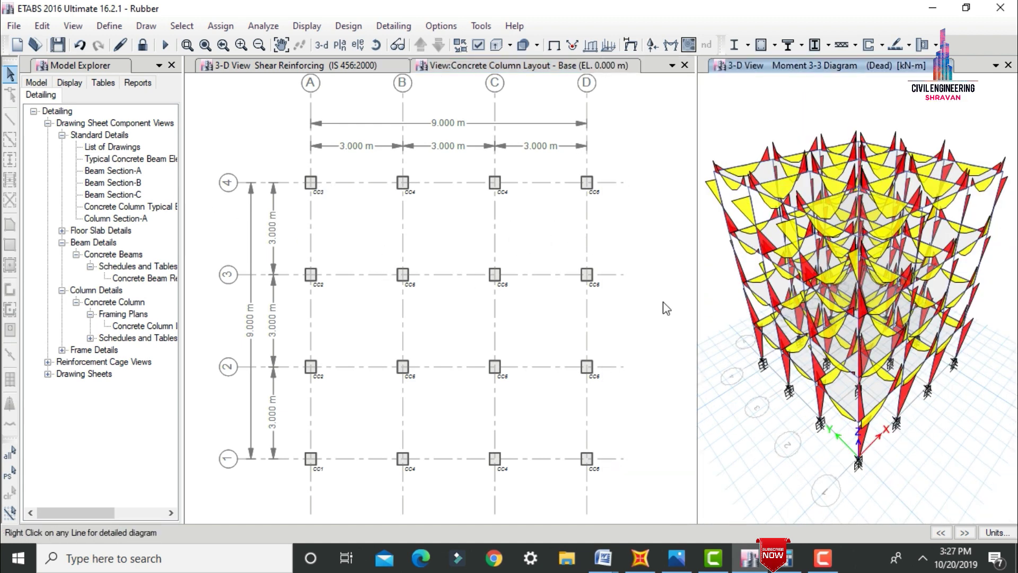
scroll(311, 177, up, 1)
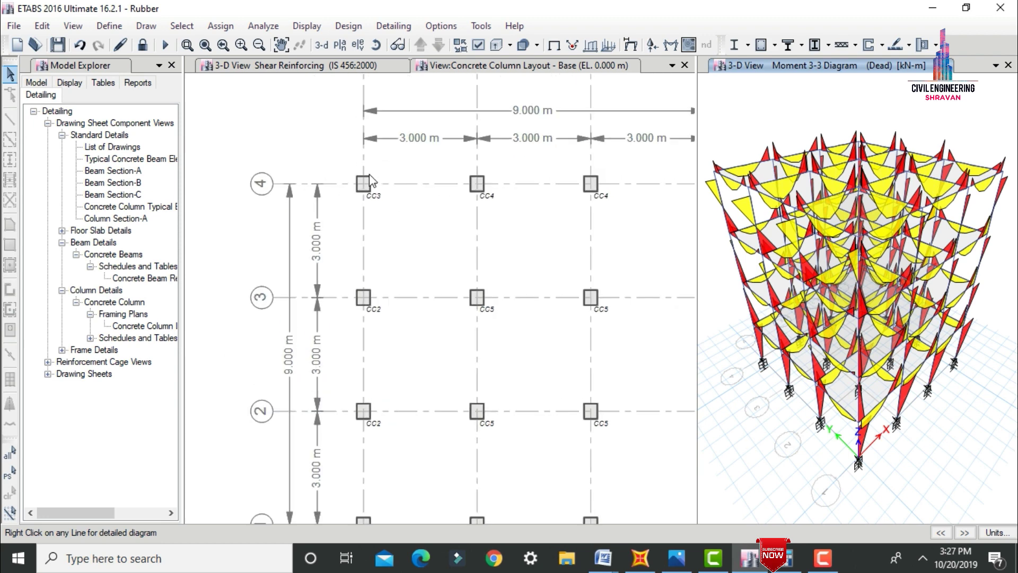
scroll(333, 191, down, 2)
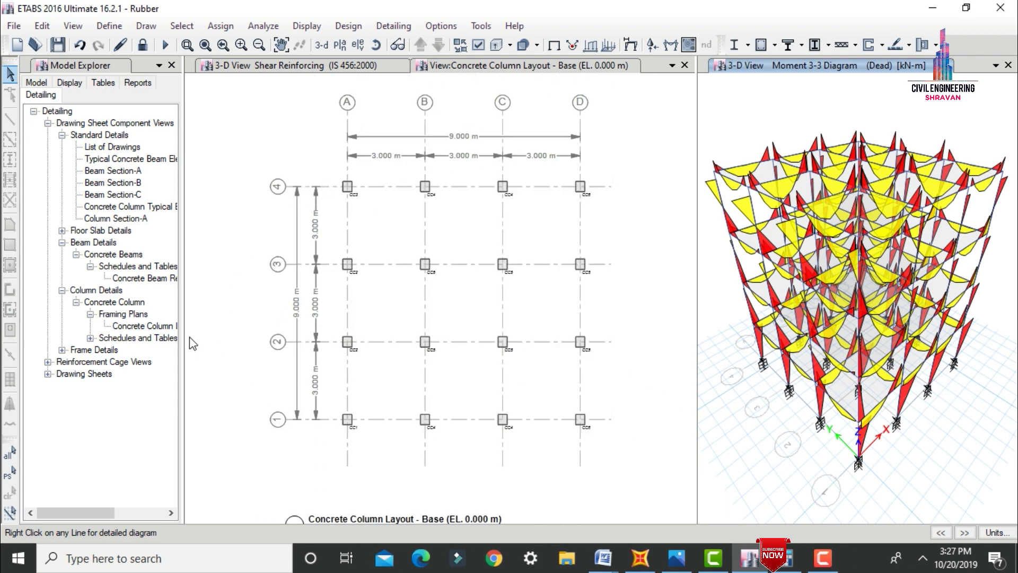
click(90, 338)
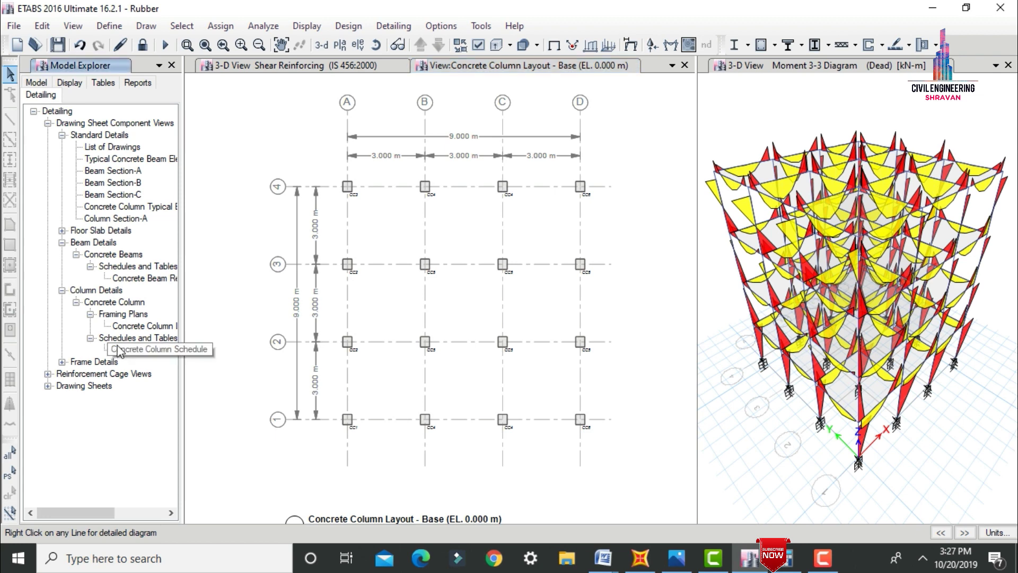
- Display the Concrete Column Schedule and zoom in on the 400 x 350 mm column details
double_click(135, 350)
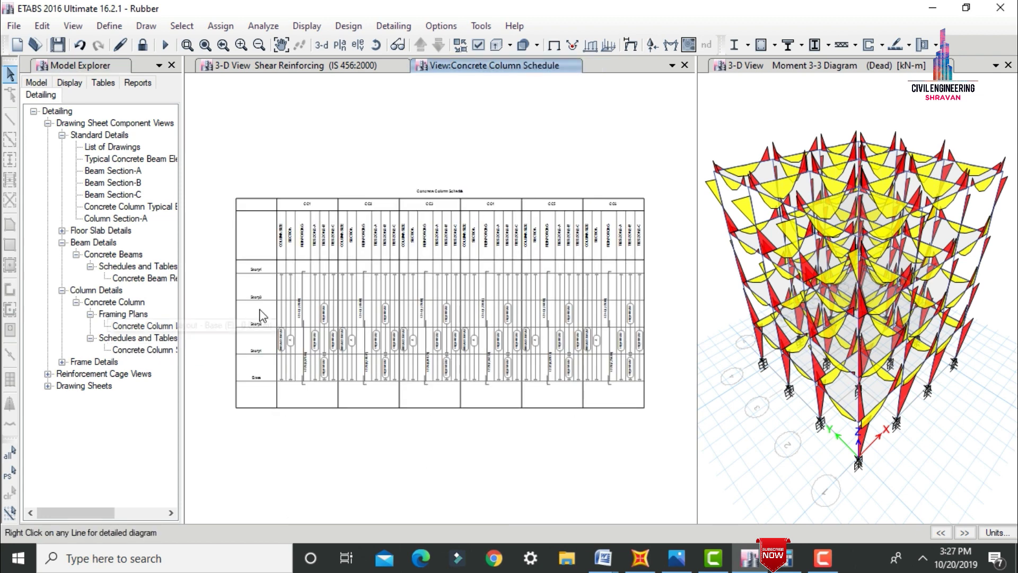
scroll(332, 241, up, 5)
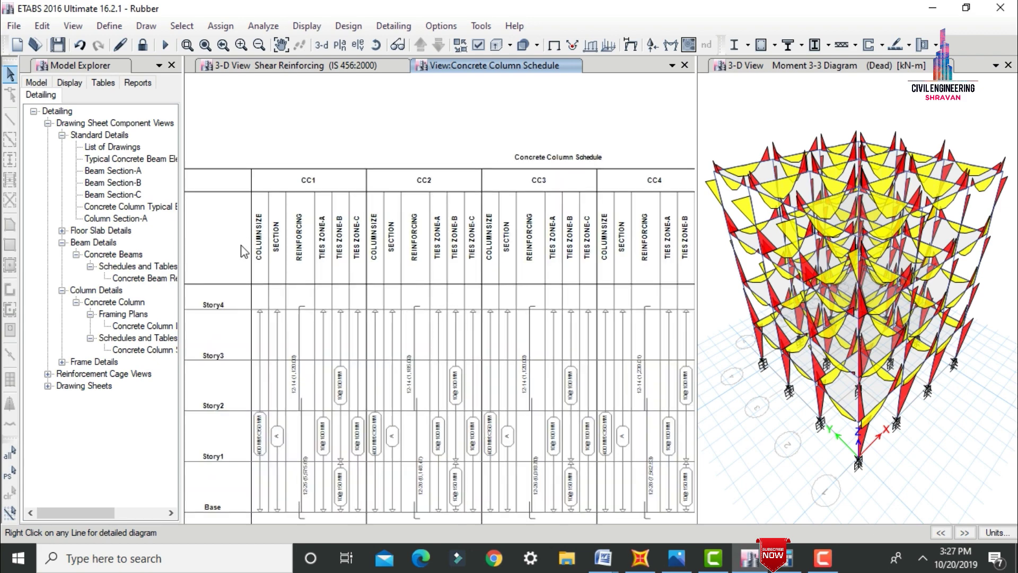
scroll(281, 230, down, 5)
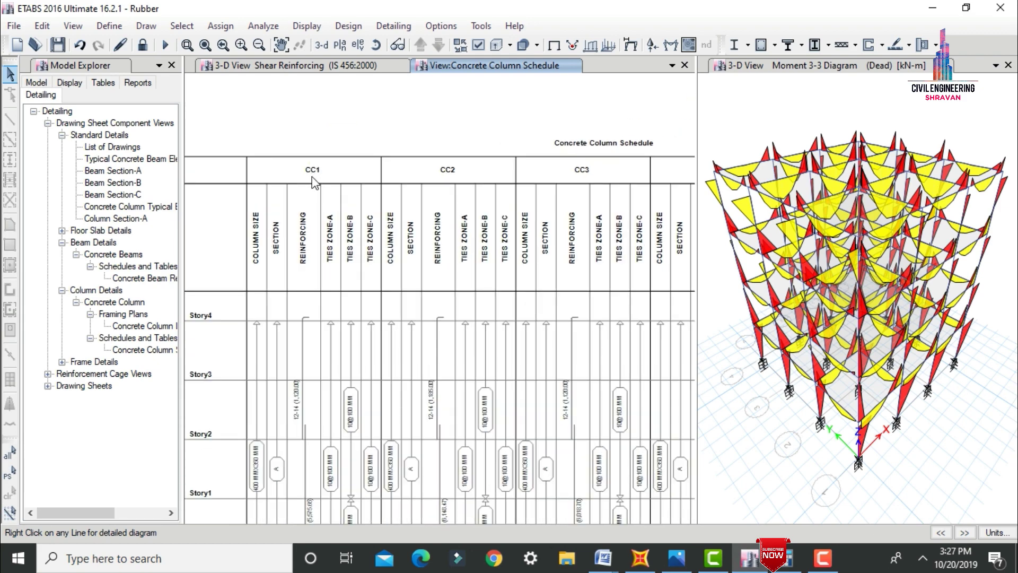
scroll(379, 199, up, 1)
scroll(300, 424, up, 3)
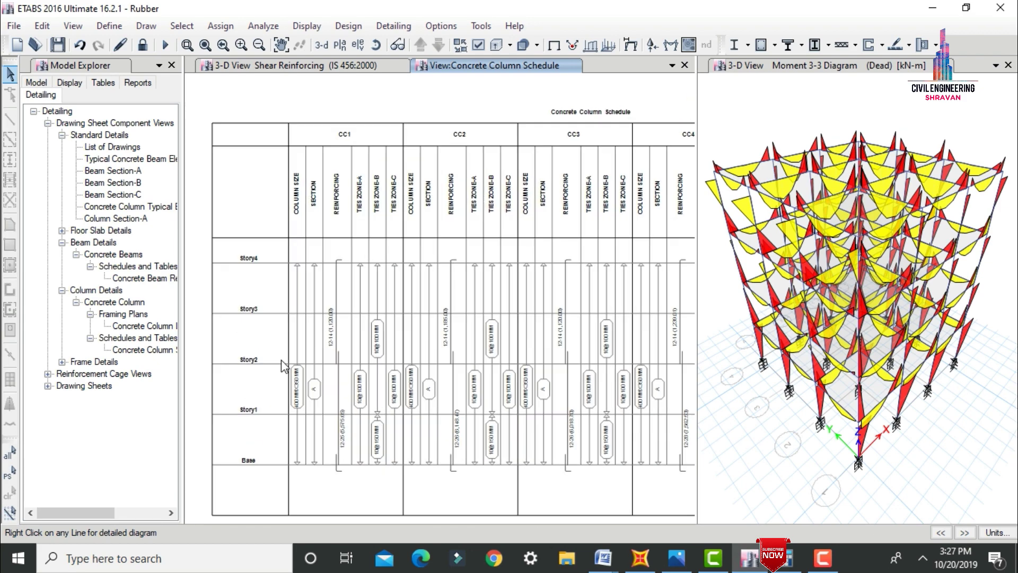
scroll(301, 424, up, 3)
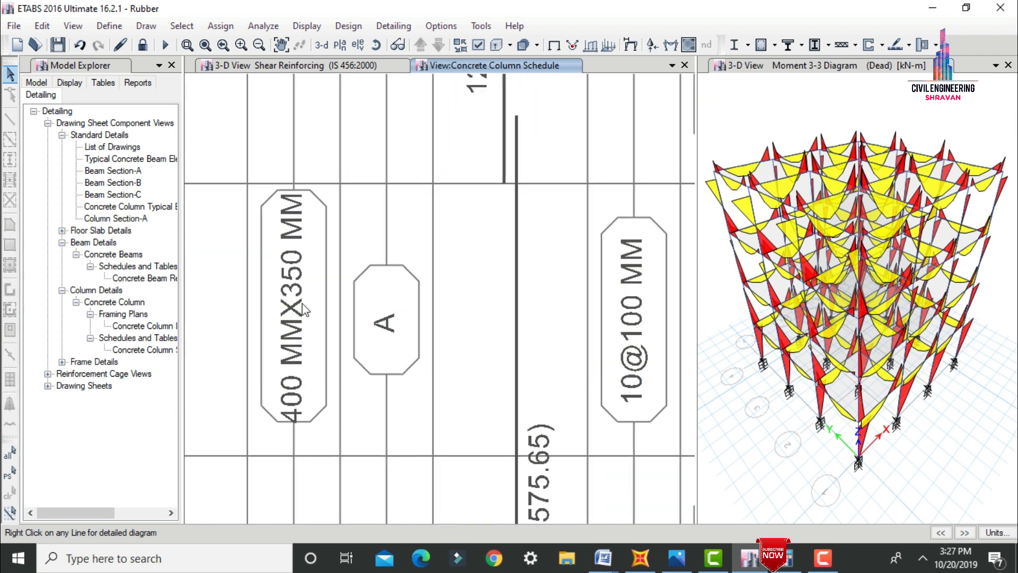
scroll(269, 336, up, 2)
scroll(269, 337, down, 1)
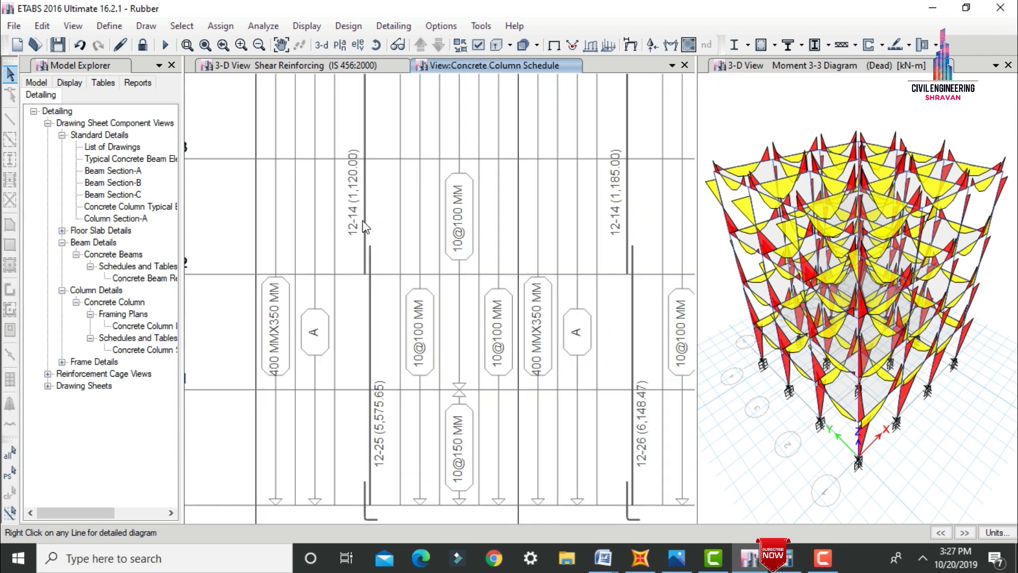
- Expand Reinforcement Cage Views to list the beam cages 5CB1 to 2CB3
scroll(336, 236, down, 1)
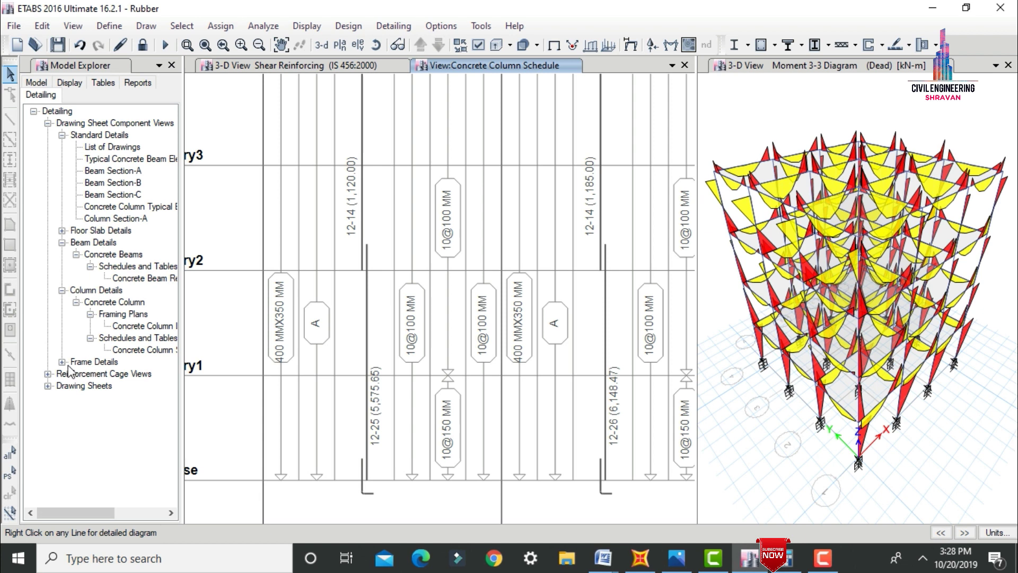
click(47, 374)
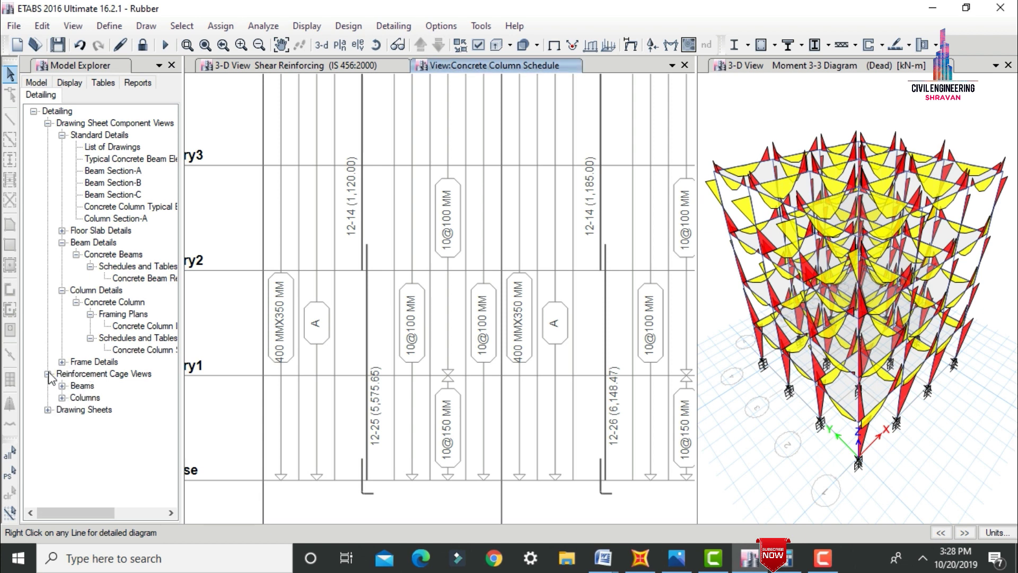
click(61, 385)
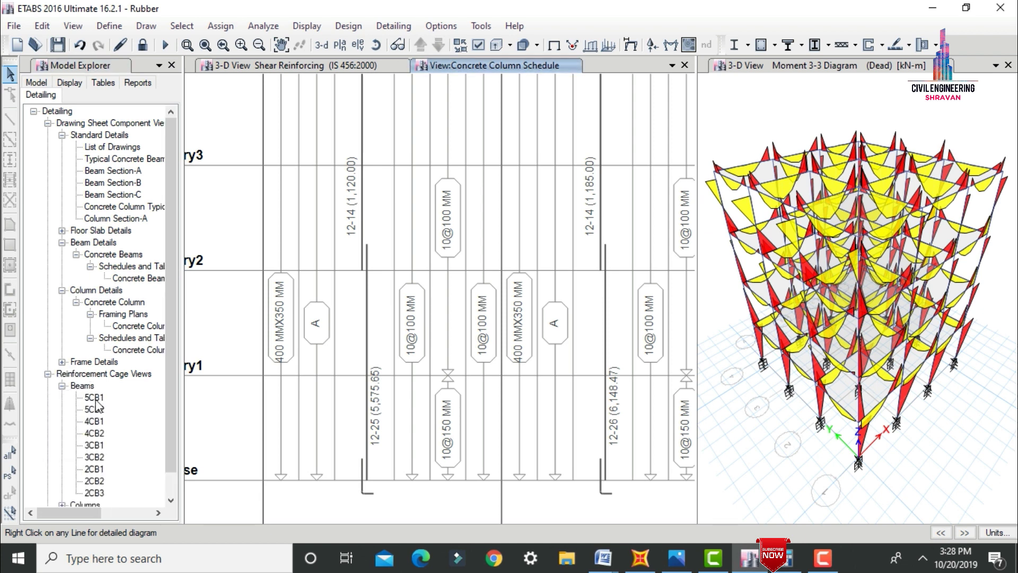
double_click(94, 422)
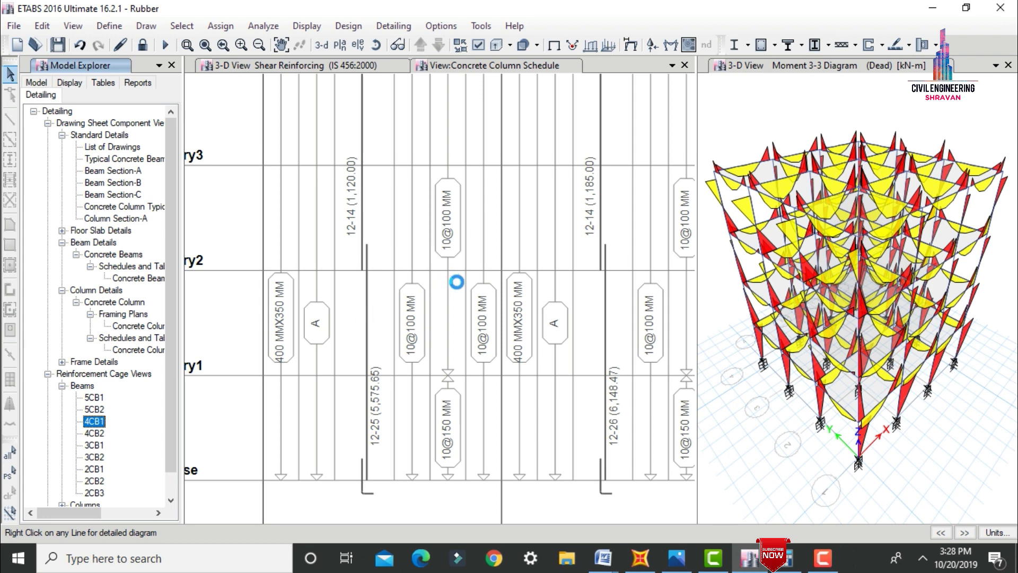
scroll(536, 351, up, 6)
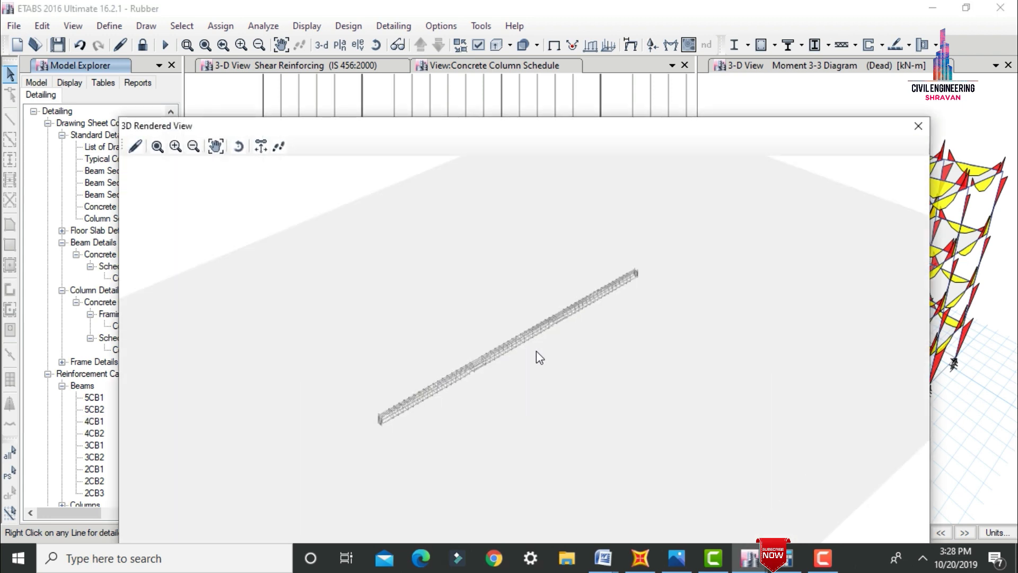
drag(540, 331, 592, 260)
scroll(365, 377, up, 10)
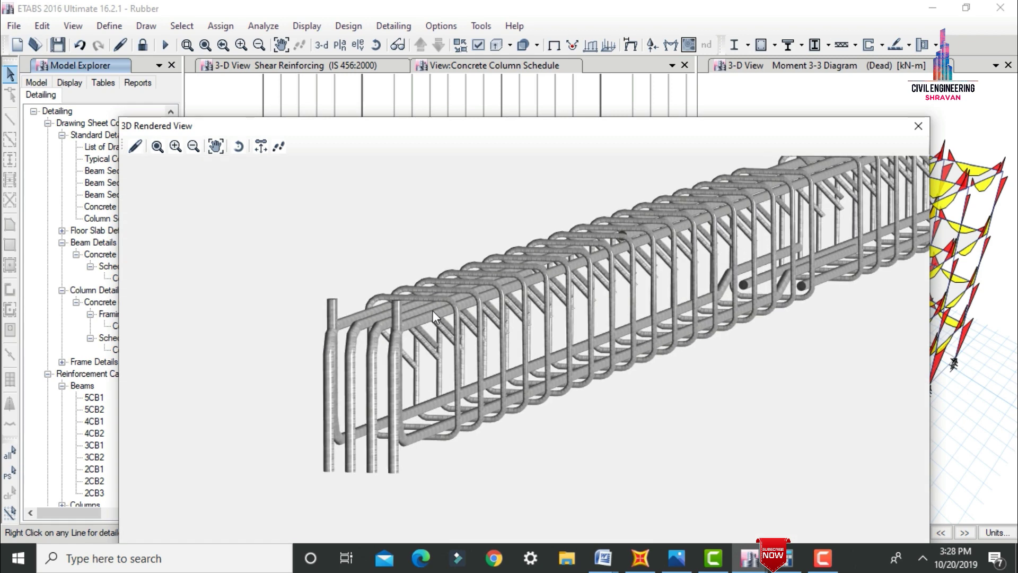
scroll(366, 279, down, 10)
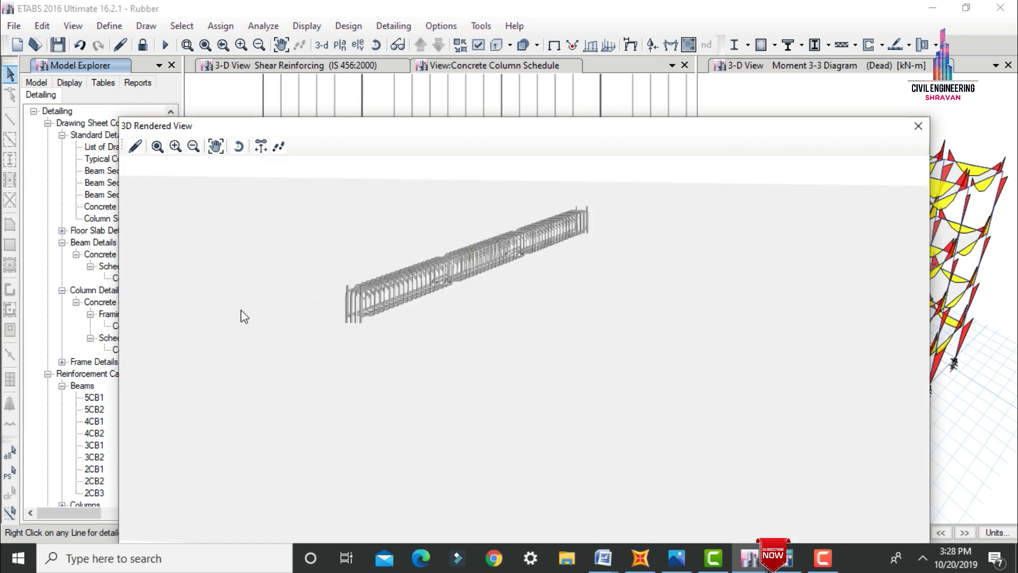
click(918, 126)
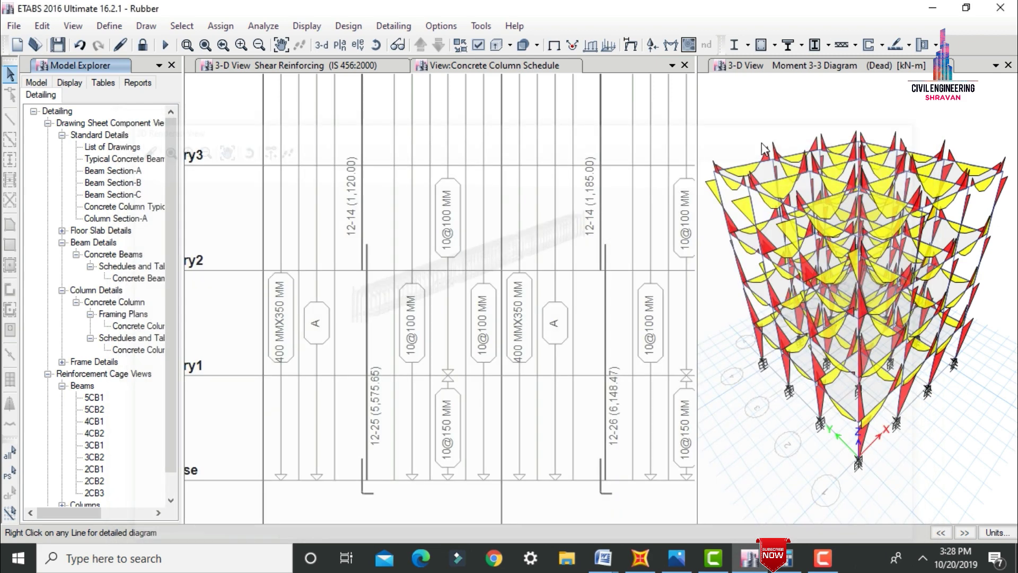
scroll(166, 376, down, 1)
click(65, 482)
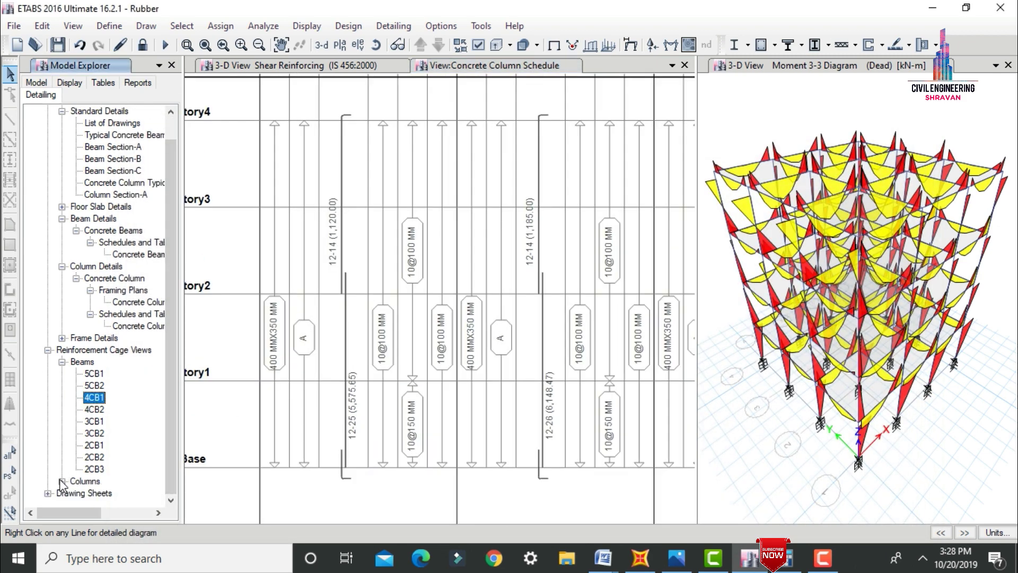
- List column cages CC1 to CC6, then rotate and zoom CC4's rendered cage before closing it
click(63, 481)
scroll(139, 417, down, 1)
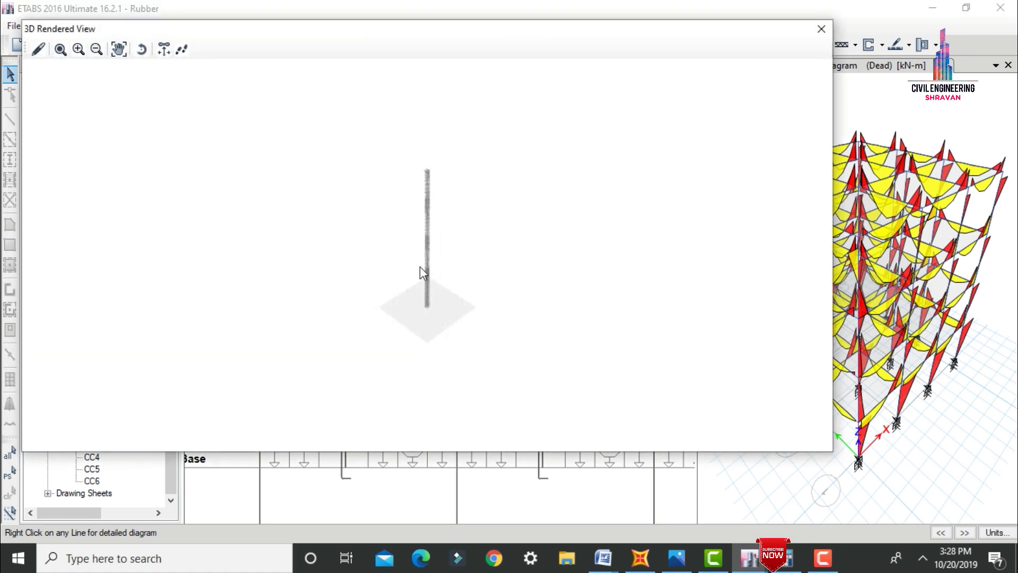
drag(430, 192, 429, 238)
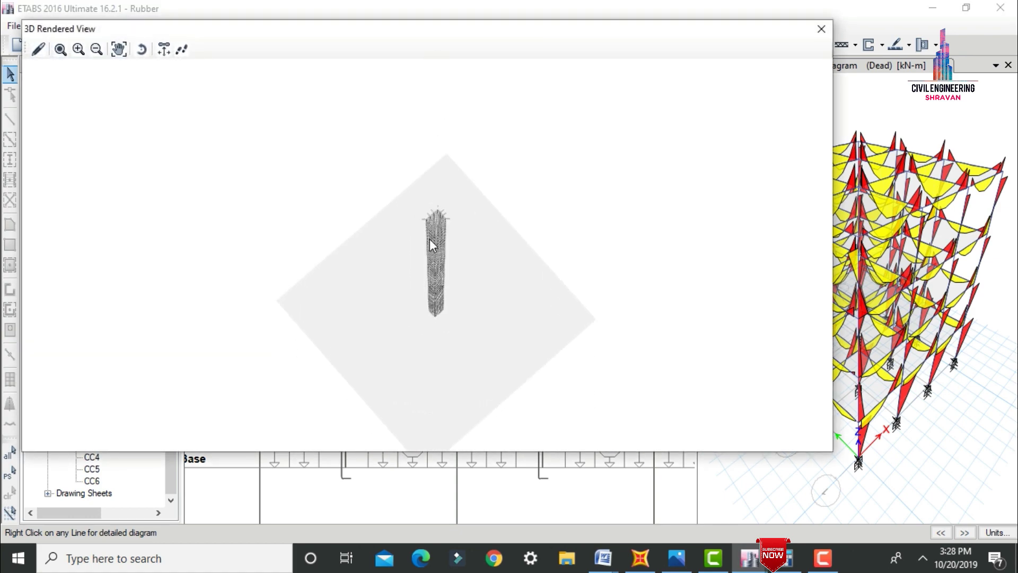
scroll(434, 216, up, 10)
drag(438, 278, 621, 183)
scroll(394, 297, down, 5)
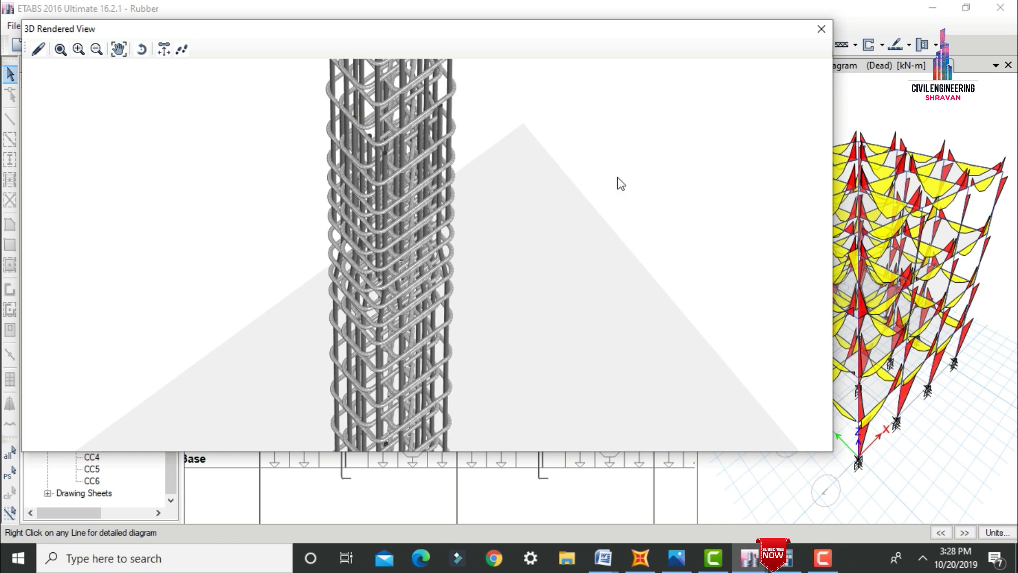
drag(418, 174, 773, 93)
click(820, 30)
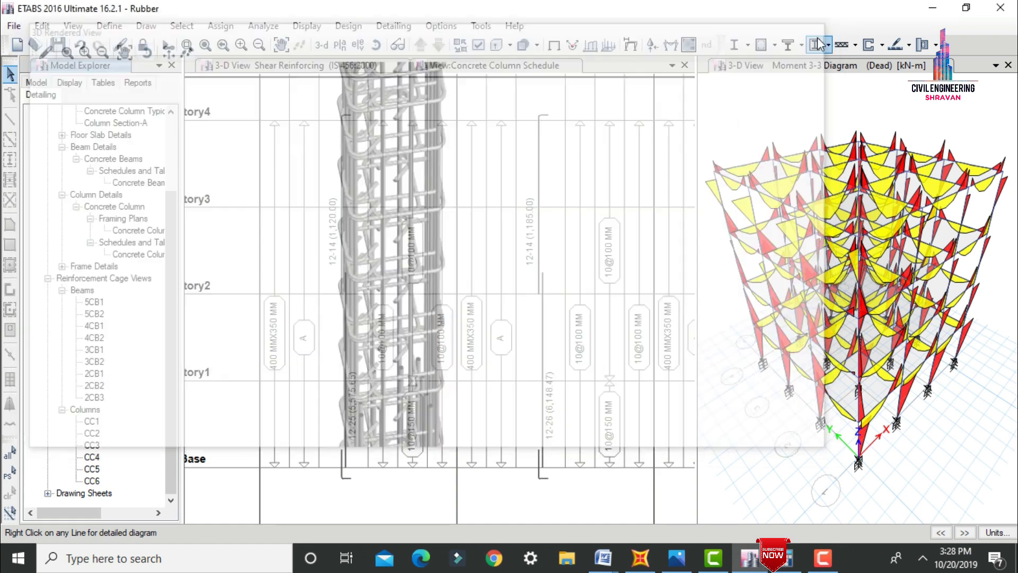
- Widen the Model Explorer pane and show its Reports list with Project and Summary Report
drag(183, 180, 260, 181)
click(171, 83)
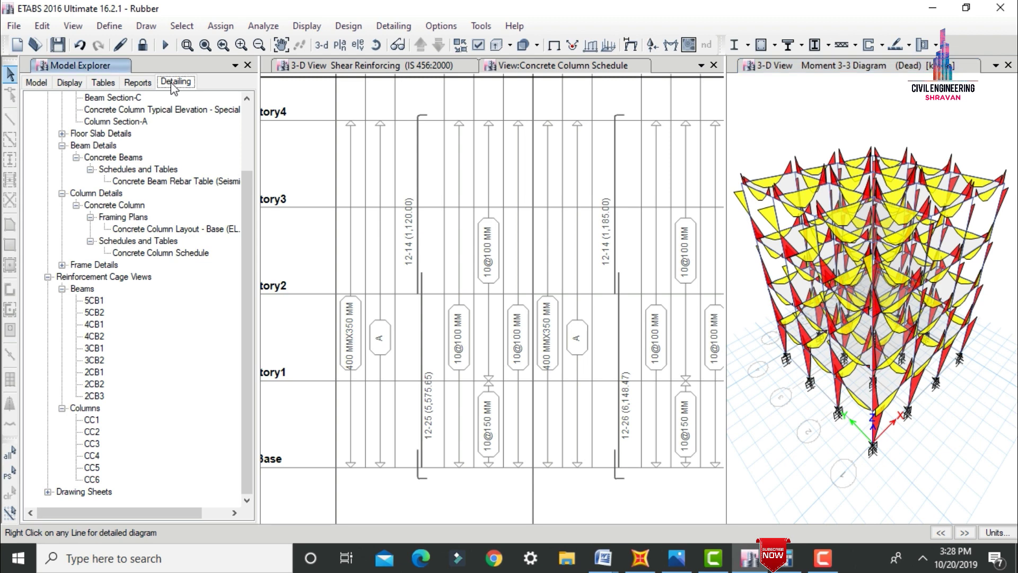
click(139, 83)
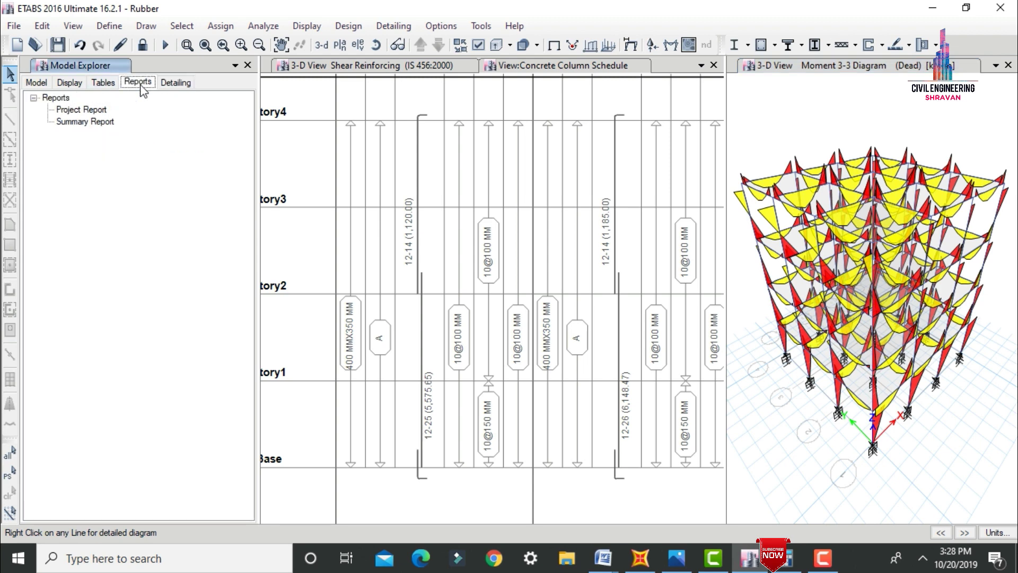
- Generate the 25-page Summary Report and page through its base reaction, drift and modal tables
double_click(64, 123)
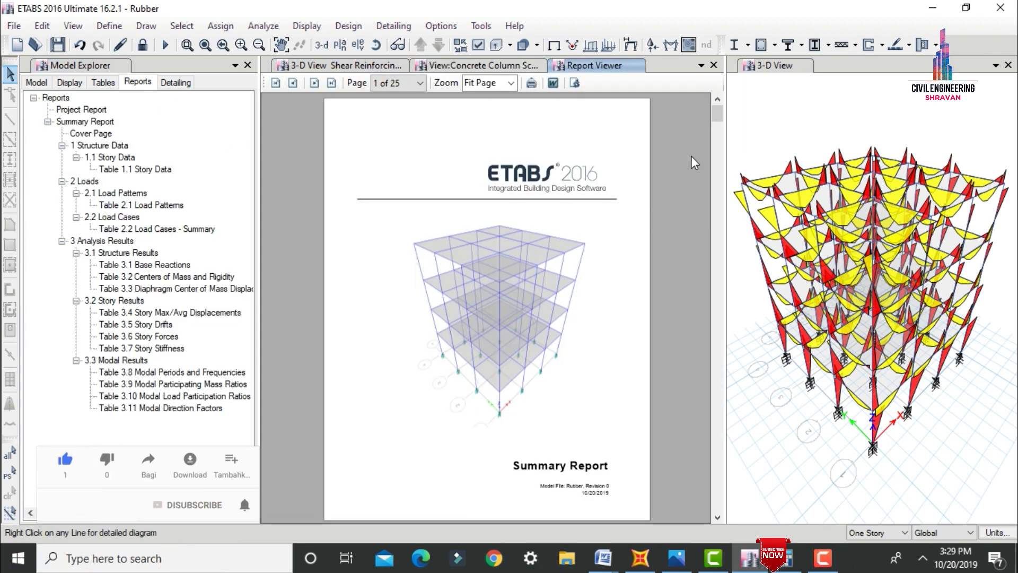
drag(717, 139, 692, 309)
drag(710, 235, 726, 530)
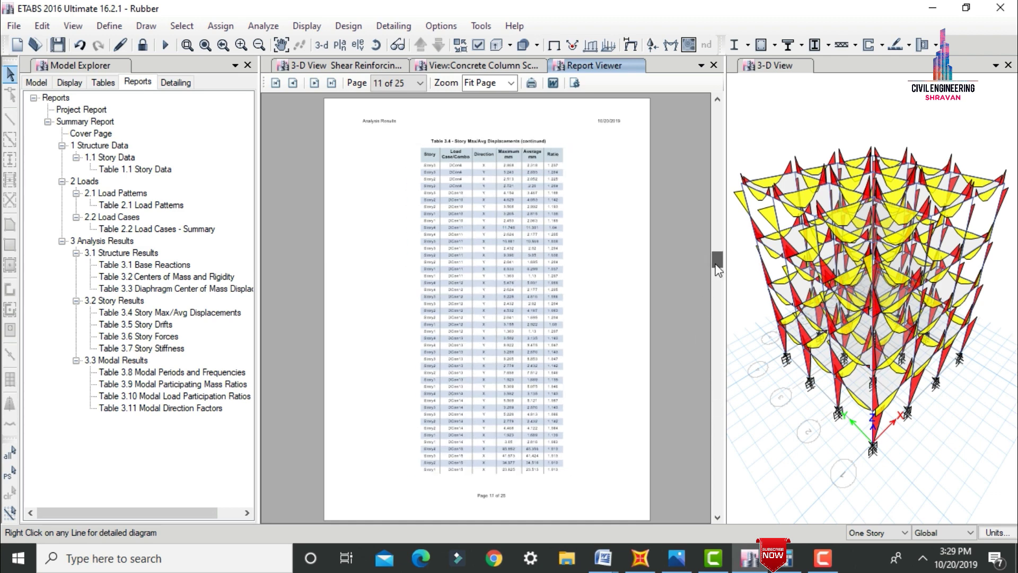
scroll(714, 264, up, 7)
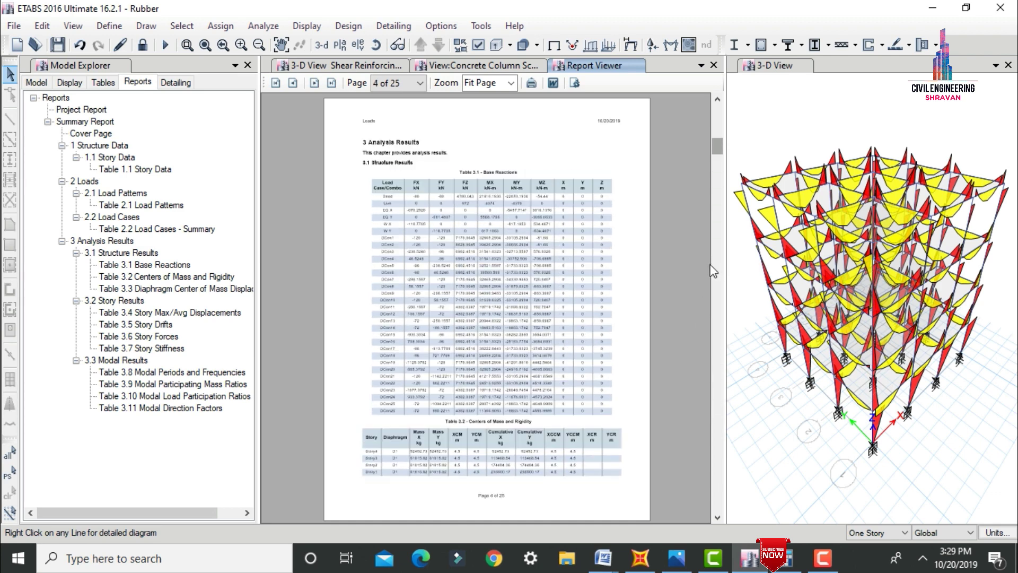